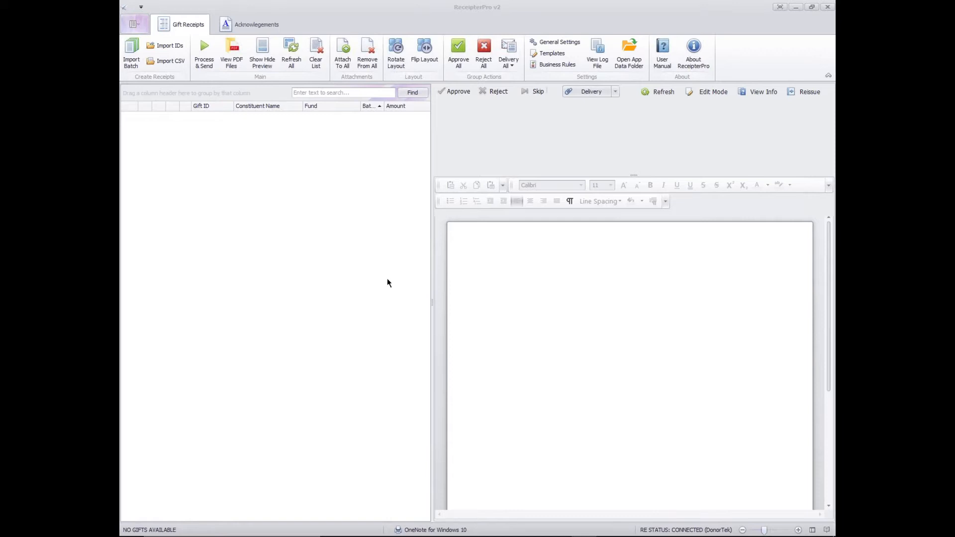
- Search for importable gift batches by date range, from 7/1/2014 to 7/31/2014
{"action": "left_click", "coordinate": [132, 50]}
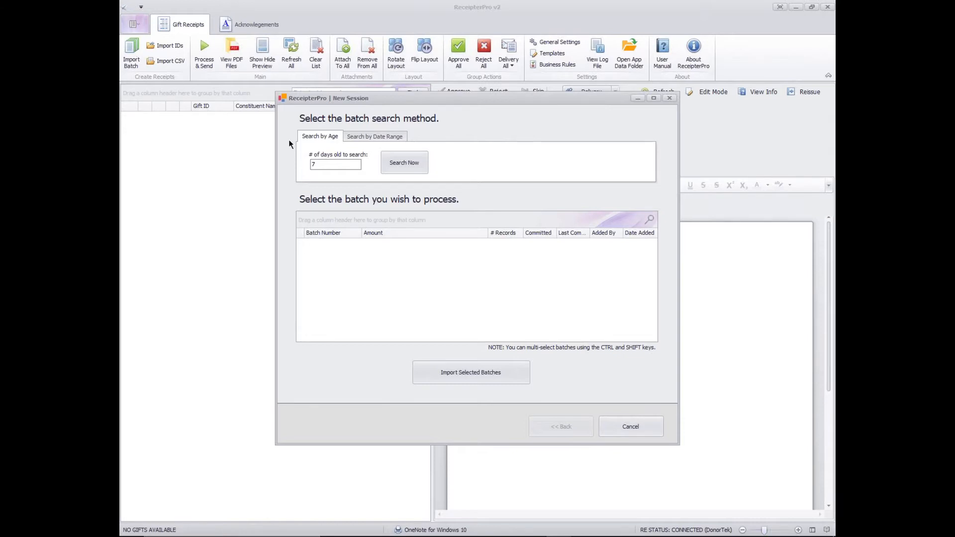
{"action": "left_click", "coordinate": [330, 165]}
{"action": "left_click", "coordinate": [377, 137]}
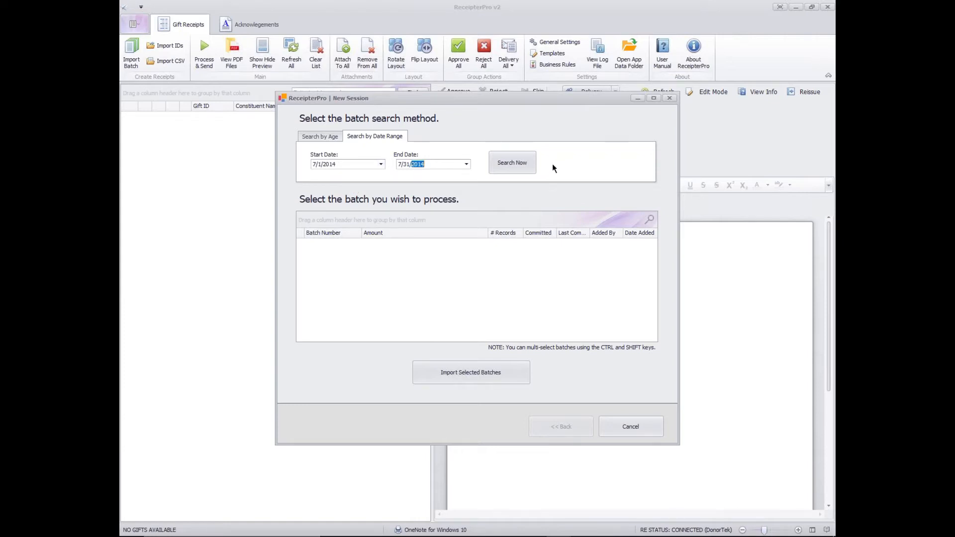
{"action": "left_click", "coordinate": [518, 163]}
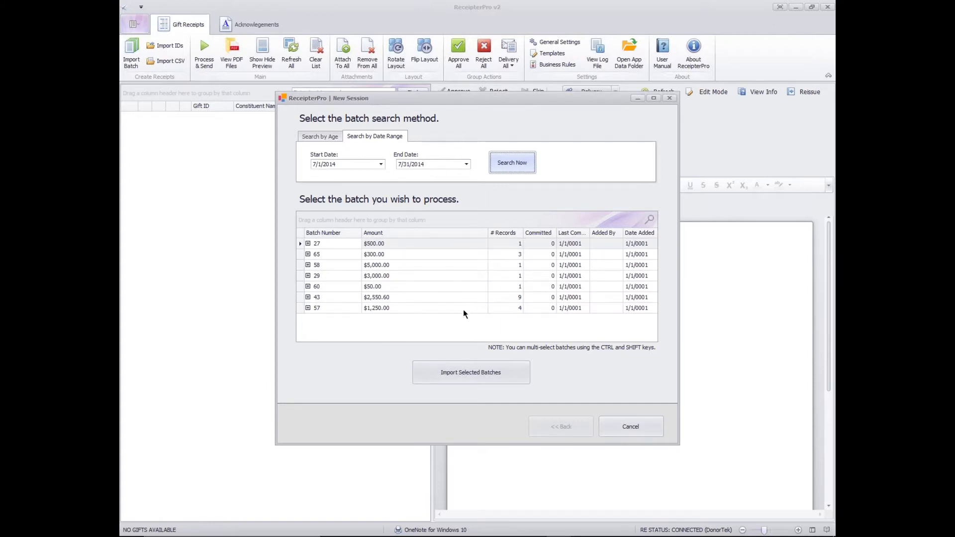
- Select batches 65 and 43 together and import their gift records
{"action": "left_click", "coordinate": [479, 256]}
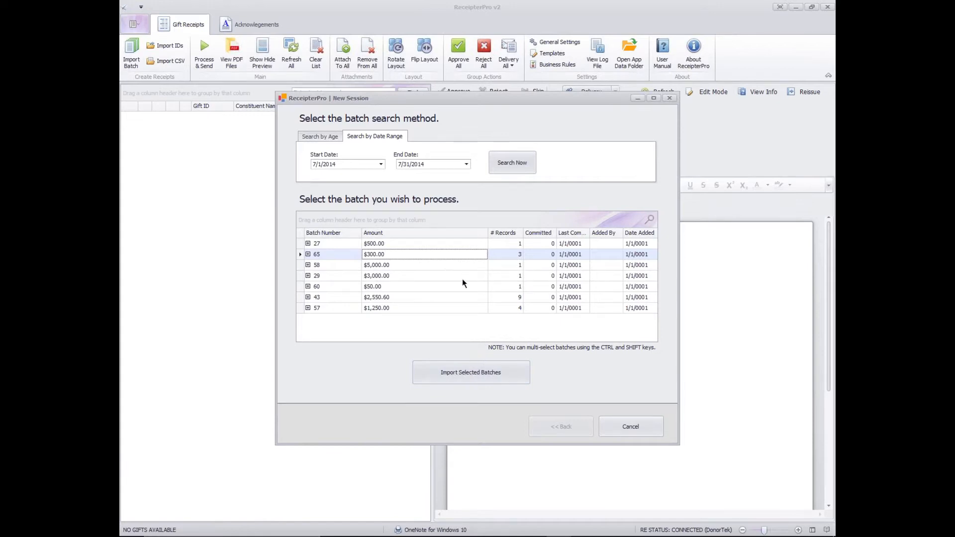
{"action": "left_click", "coordinate": [439, 296], "text": "ctrl"}
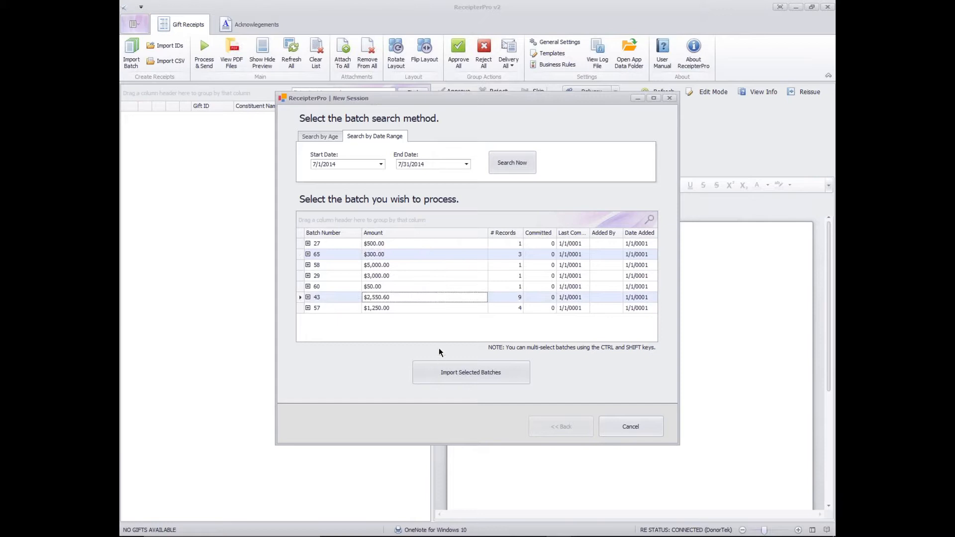
{"action": "left_click", "coordinate": [438, 275], "text": "ctrl"}
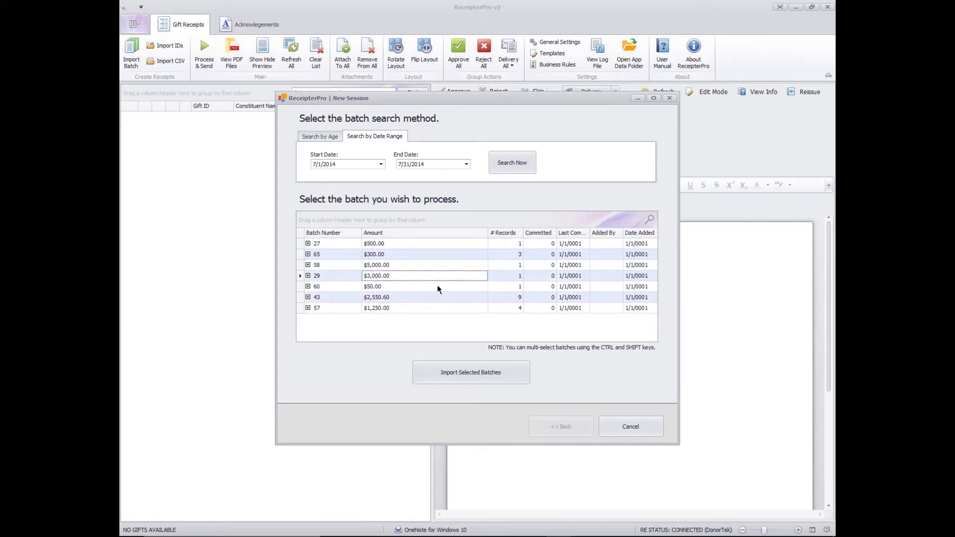
{"action": "left_click", "coordinate": [438, 288], "text": "ctrl"}
{"action": "left_click", "coordinate": [437, 286], "text": "ctrl"}
{"action": "left_click", "coordinate": [439, 278], "text": "ctrl"}
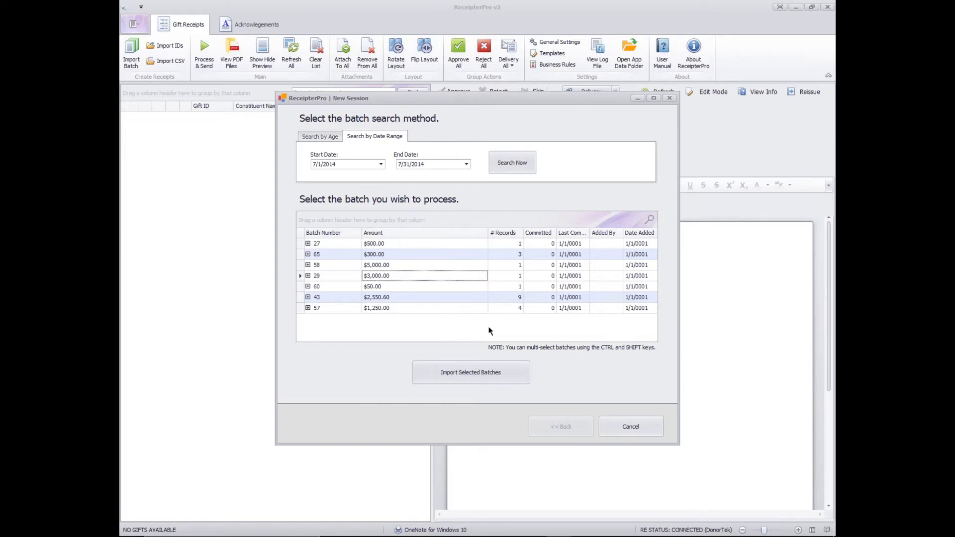
{"action": "left_click", "coordinate": [472, 374]}
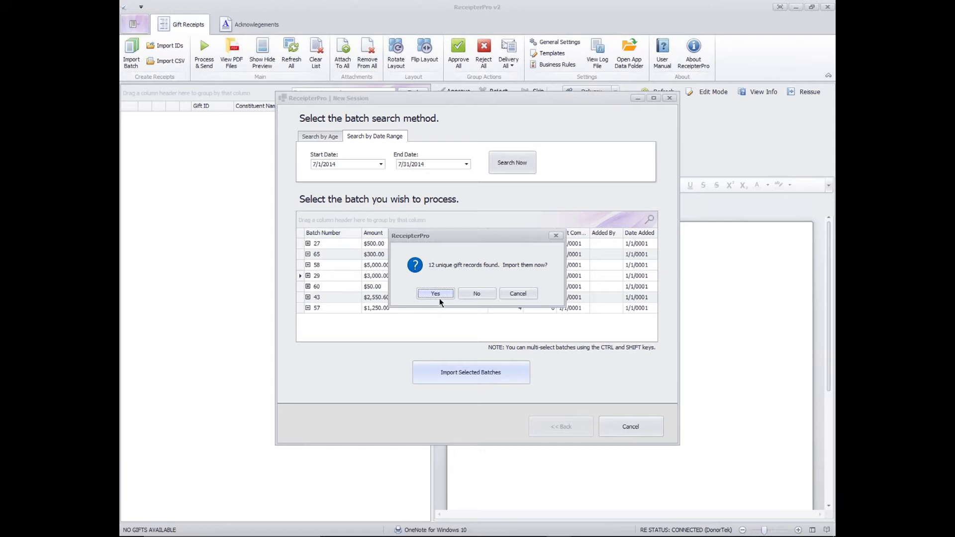
{"action": "left_click", "coordinate": [435, 294]}
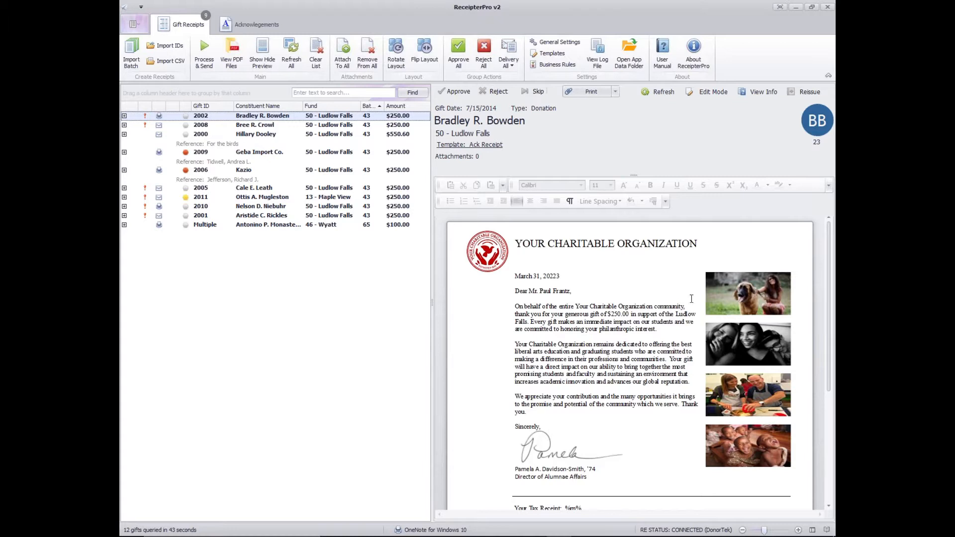
- Examine the receipt letter of the first gift and the receipt generated for the Maple View gift
{"action": "scroll", "coordinate": [689, 309], "scroll_direction": "down", "scroll_amount": 3}
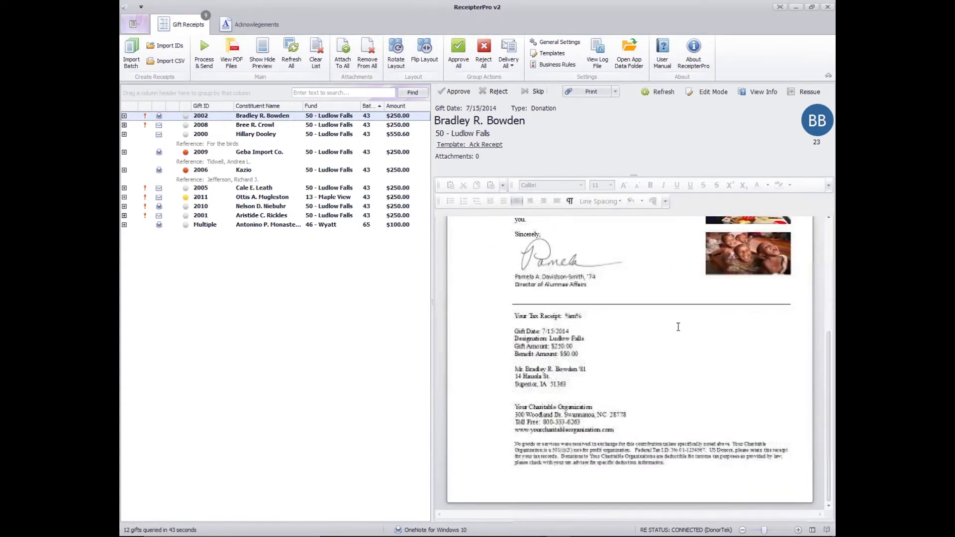
{"action": "scroll", "coordinate": [678, 327], "scroll_direction": "up", "scroll_amount": 3}
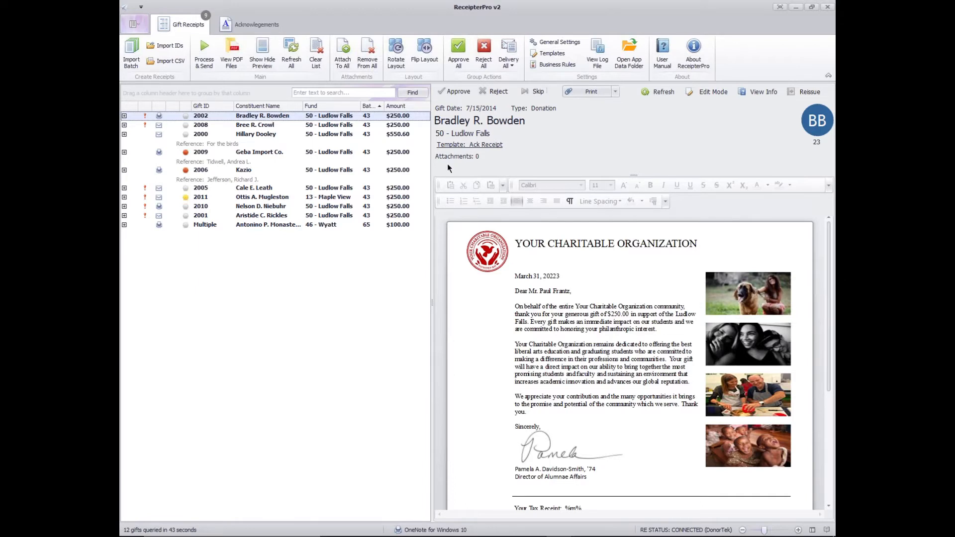
{"action": "scroll", "coordinate": [828, 249], "scroll_direction": "down", "scroll_amount": 1}
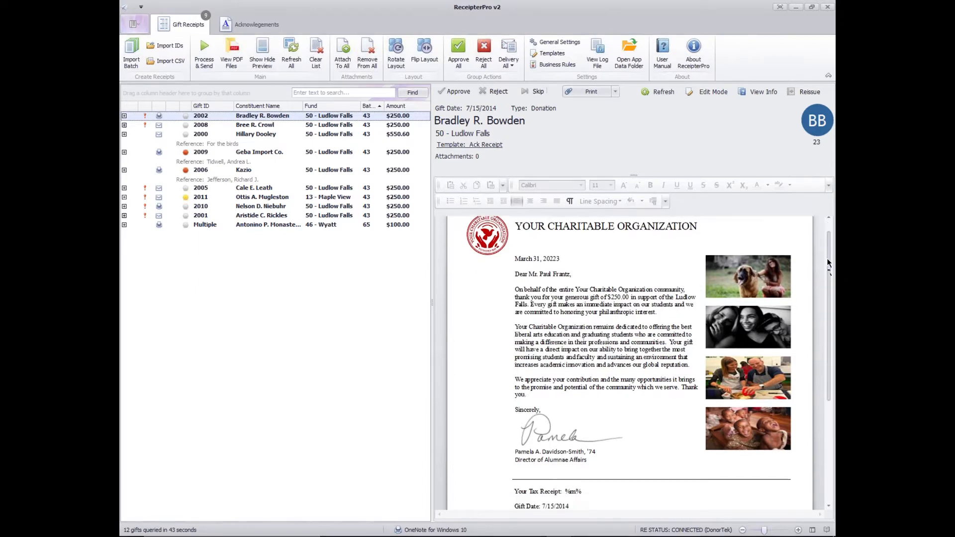
{"action": "left_click_drag", "start_coordinate": [828, 263], "coordinate": [827, 231]}
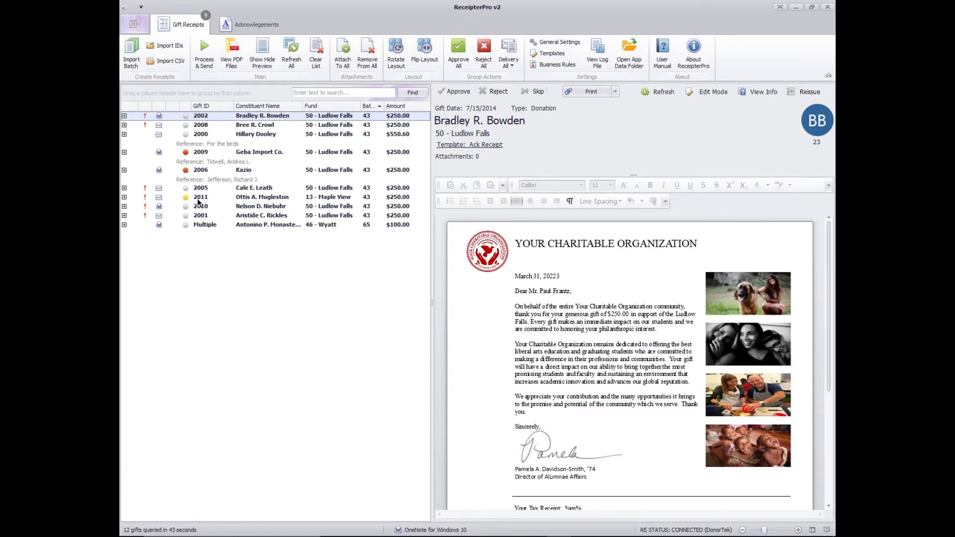
{"action": "left_click", "coordinate": [198, 201]}
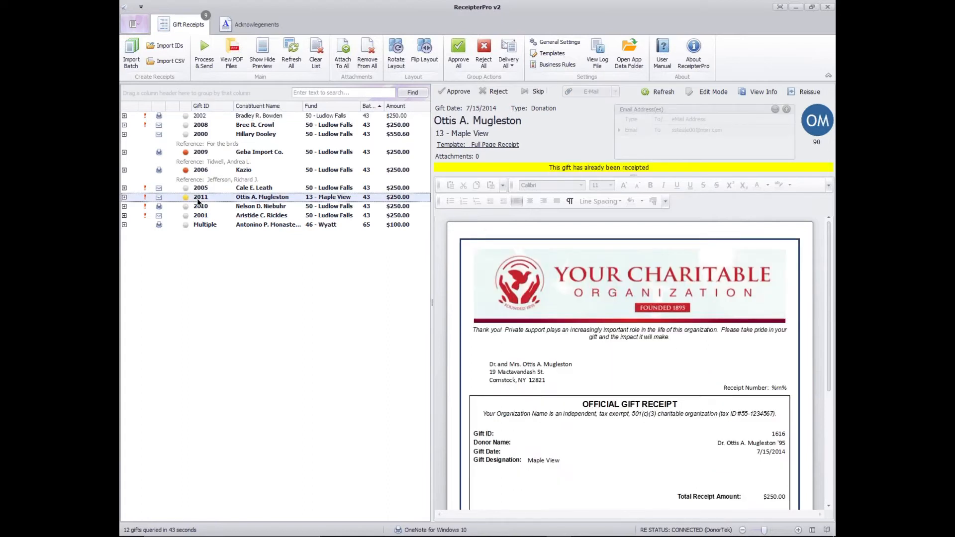
{"action": "left_click", "coordinate": [209, 117]}
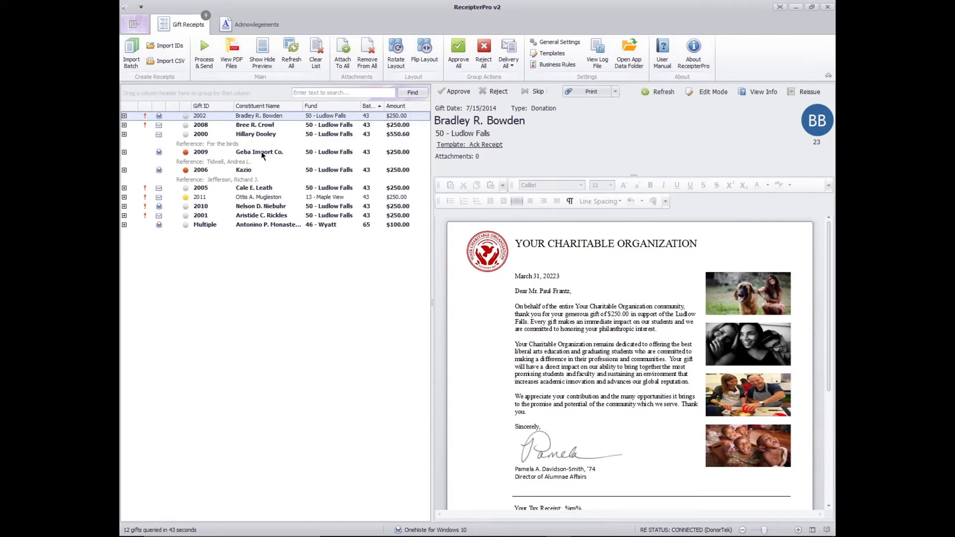
- Read through the receipt letter of the second gift in the list, including its tax receipt section
{"action": "left_click", "coordinate": [272, 125]}
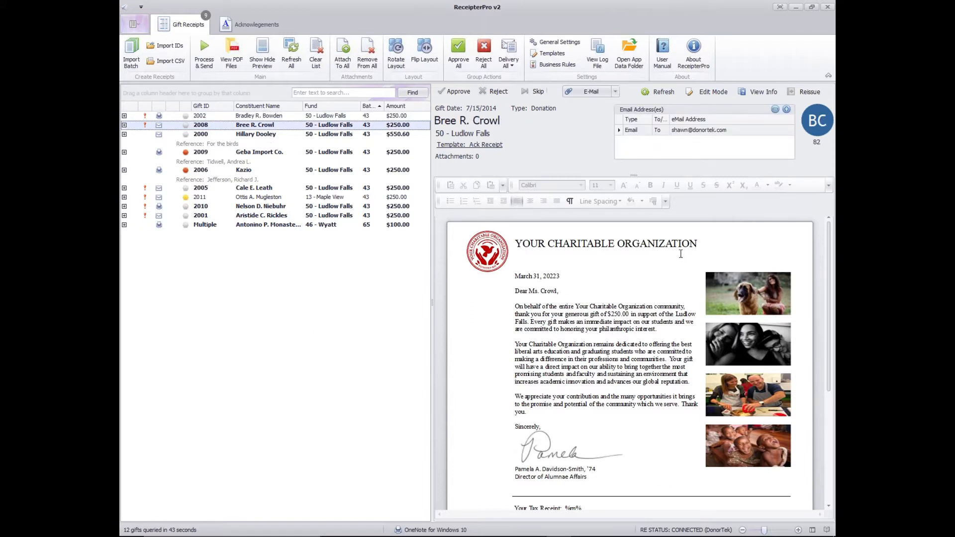
{"action": "scroll", "coordinate": [686, 282], "scroll_direction": "down", "scroll_amount": 3}
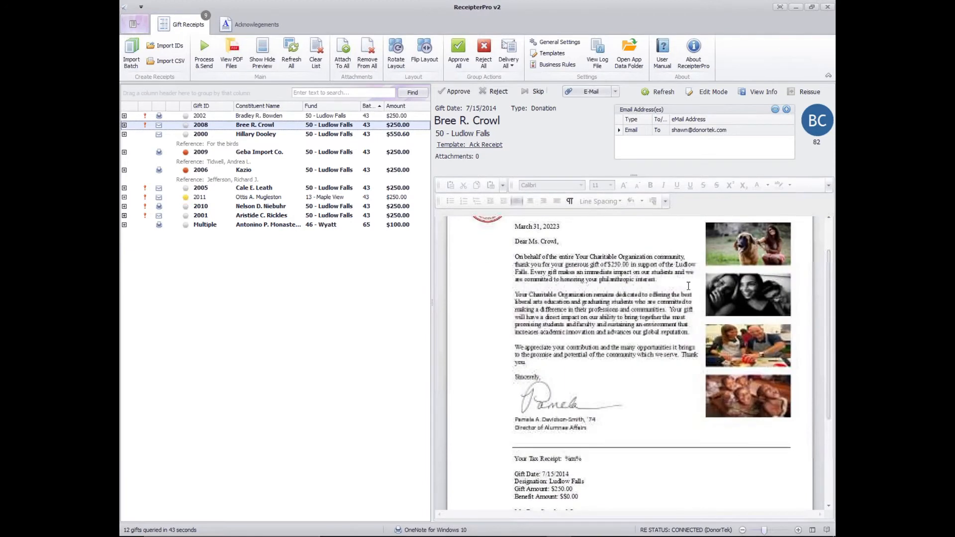
{"action": "scroll", "coordinate": [689, 286], "scroll_direction": "down", "scroll_amount": 3}
{"action": "scroll", "coordinate": [689, 285], "scroll_direction": "up", "scroll_amount": 4}
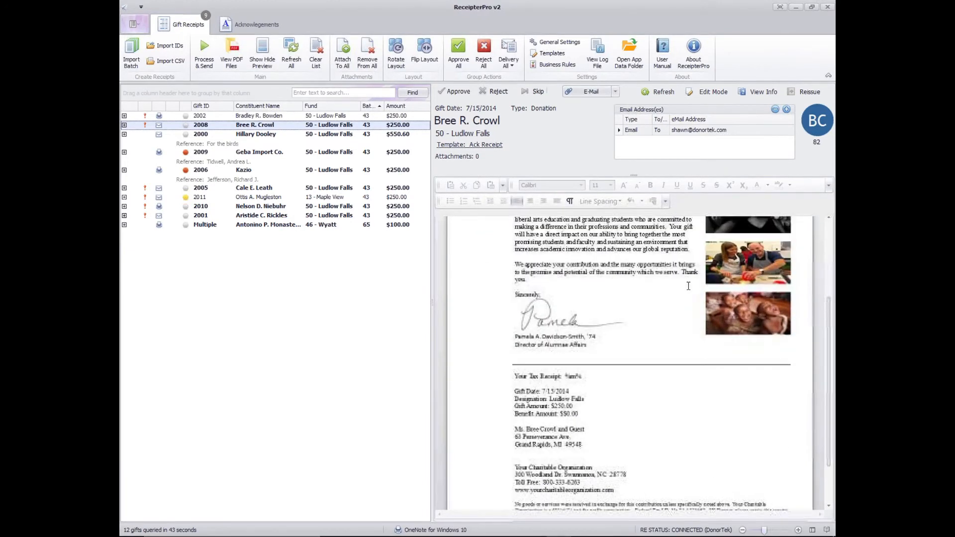
{"action": "scroll", "coordinate": [689, 285], "scroll_direction": "up", "scroll_amount": 3}
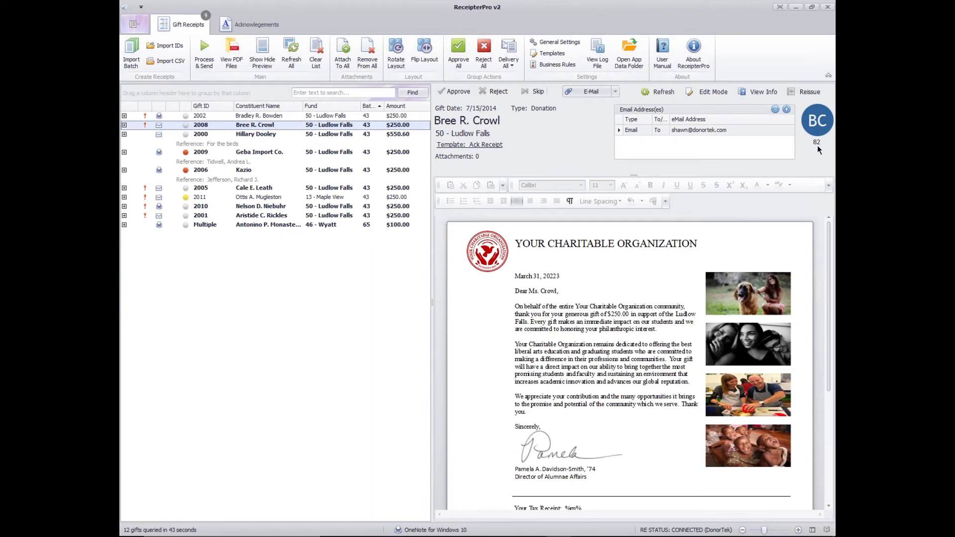
- Read through the receipt letter of the $550.60 gift, including the signature block and tax receipt section
{"action": "left_click", "coordinate": [254, 135]}
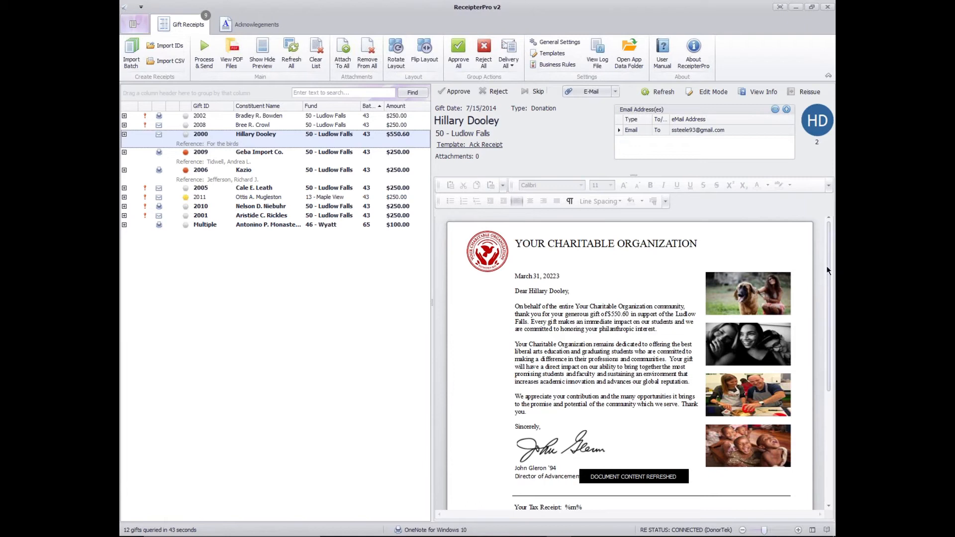
{"action": "left_click_drag", "start_coordinate": [826, 265], "coordinate": [824, 228]}
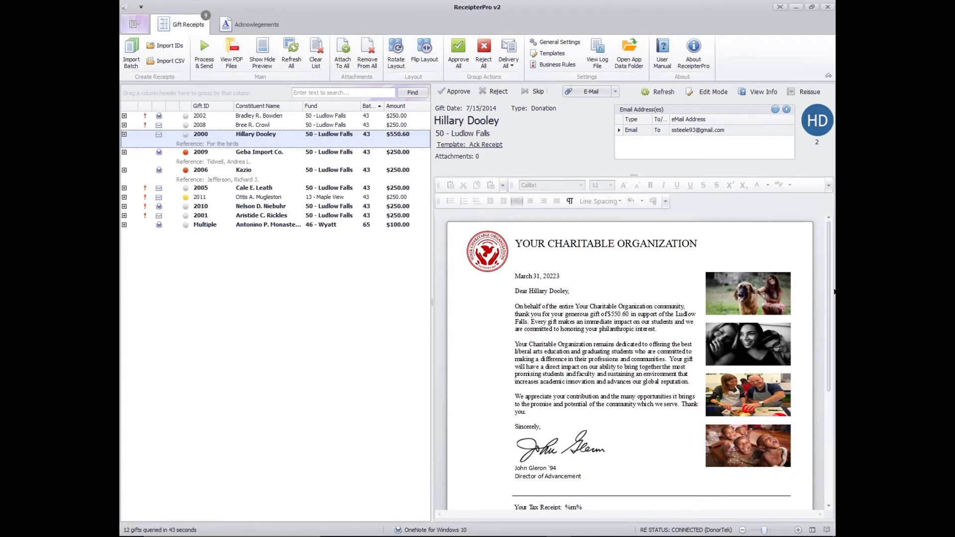
{"action": "left_click_drag", "start_coordinate": [829, 283], "coordinate": [828, 322]}
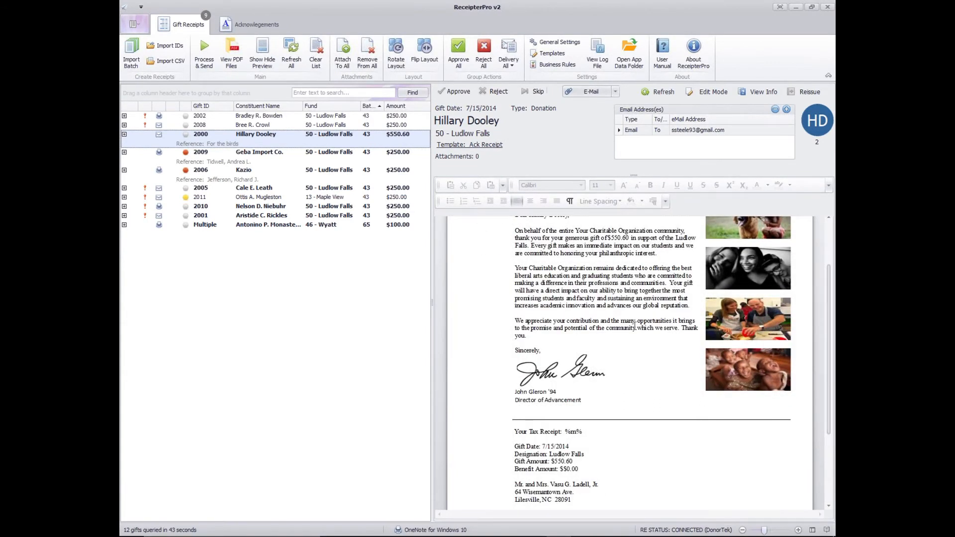
{"action": "left_click", "coordinate": [611, 334]}
{"action": "scroll", "coordinate": [604, 334], "scroll_direction": "up", "scroll_amount": 1}
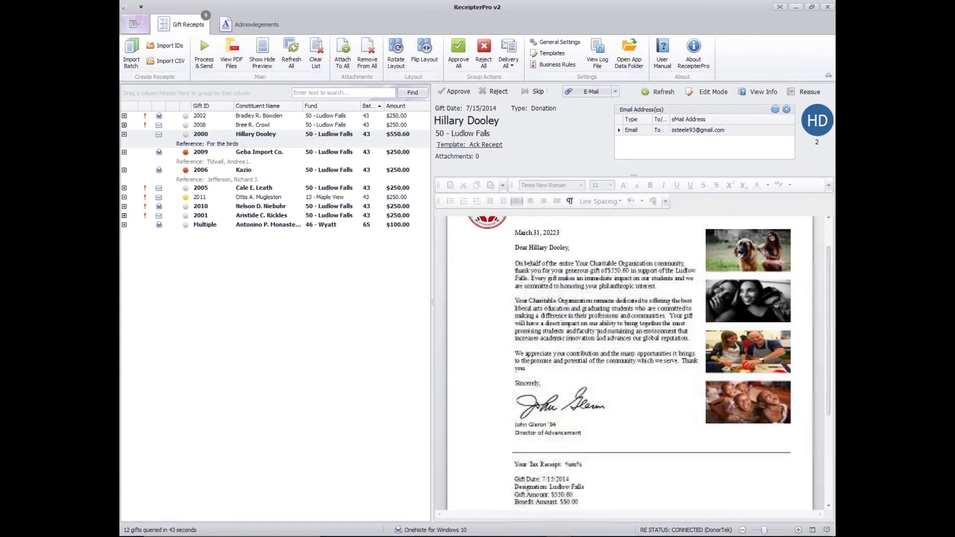
{"action": "scroll", "coordinate": [598, 333], "scroll_direction": "up", "scroll_amount": 1}
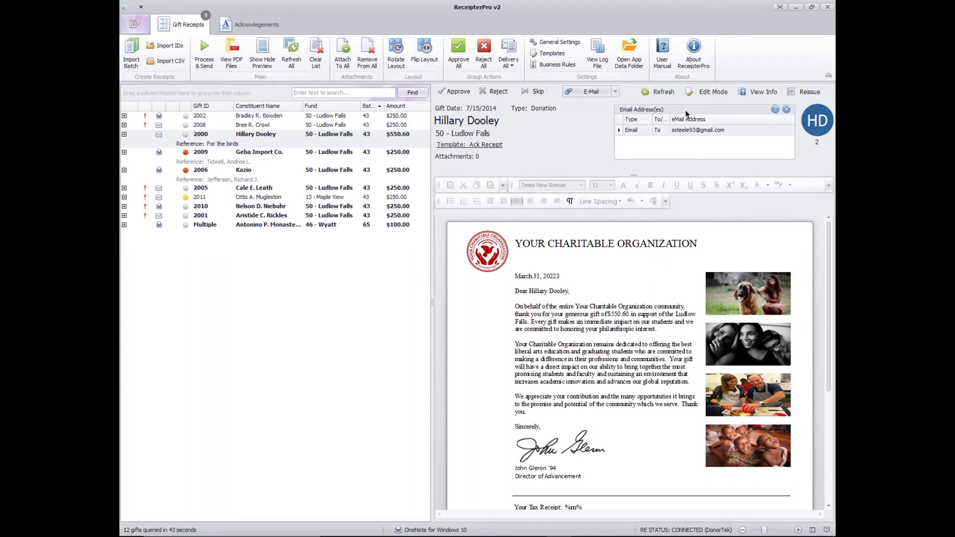
- Enable editing for the $550.60 gift's letter and add the line "This a test" between the salutation and the first paragraph
{"action": "left_click", "coordinate": [711, 92]}
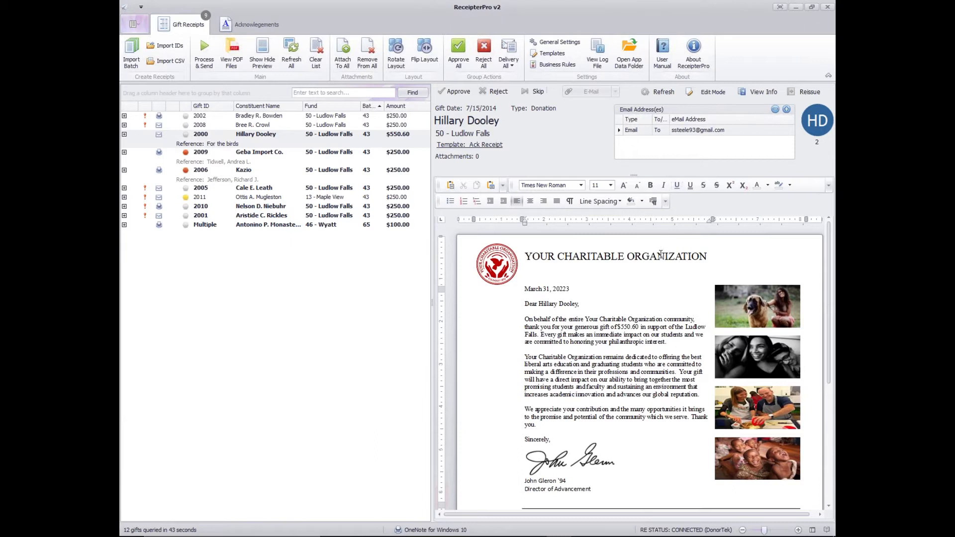
{"action": "left_click", "coordinate": [585, 314]}
{"action": "type", "text": "This "}
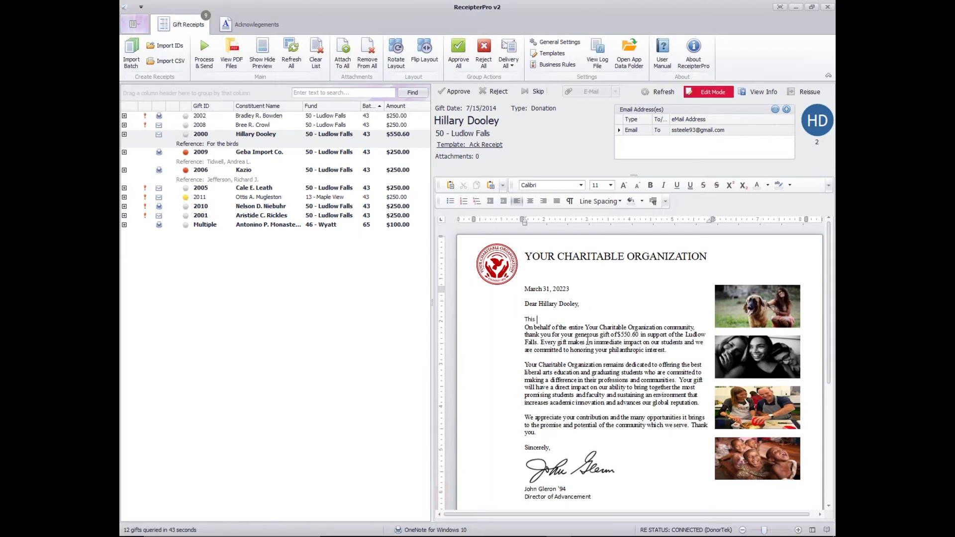
{"action": "type", "text": "a t"}
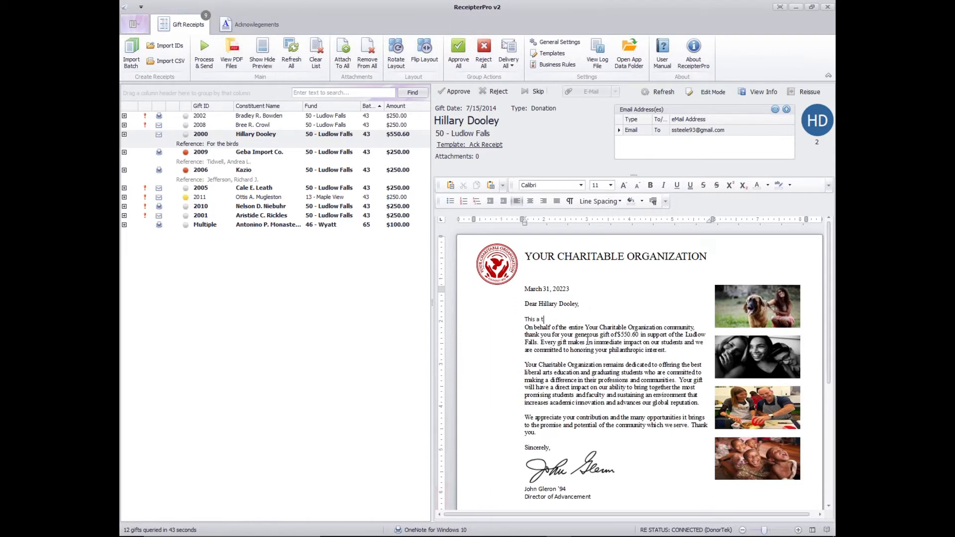
{"action": "type", "text": "est"}
- Format the "This a test" line in Britannic Bold and enlarge its font by two size steps
{"action": "key", "text": "shift+Home"}
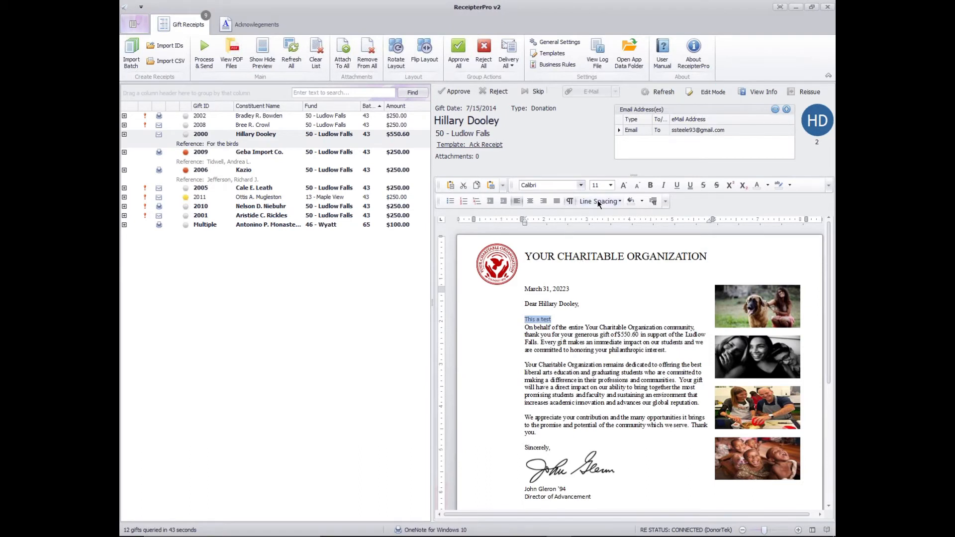
{"action": "left_click", "coordinate": [581, 185]}
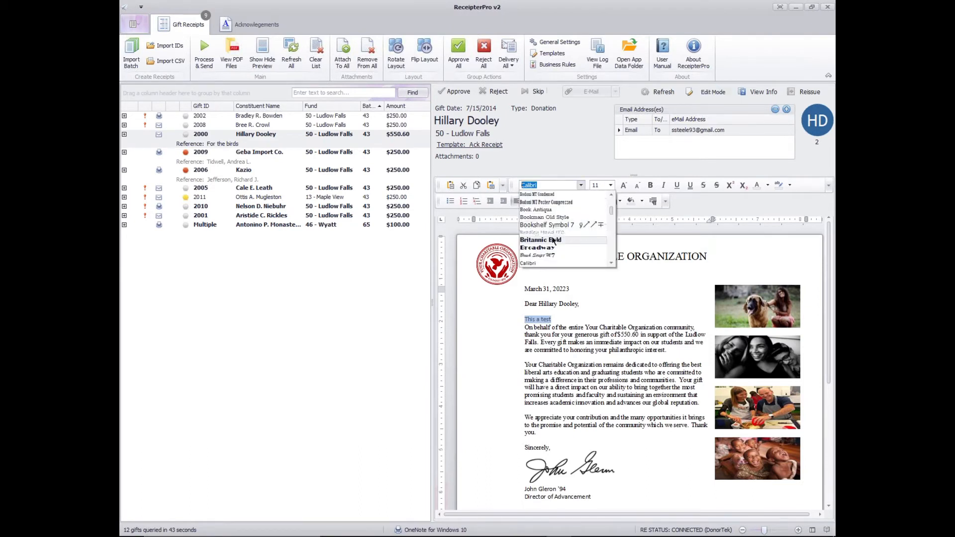
{"action": "left_click", "coordinate": [595, 247]}
{"action": "left_click", "coordinate": [624, 186]}
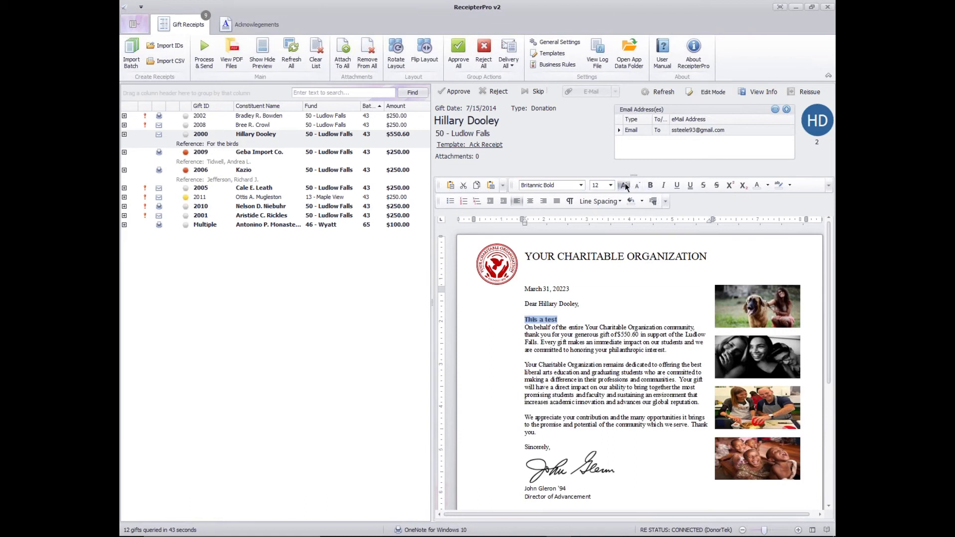
{"action": "left_click", "coordinate": [624, 186]}
- Deselect the added line, check the edited letter and turn off edit mode
{"action": "left_click", "coordinate": [640, 289]}
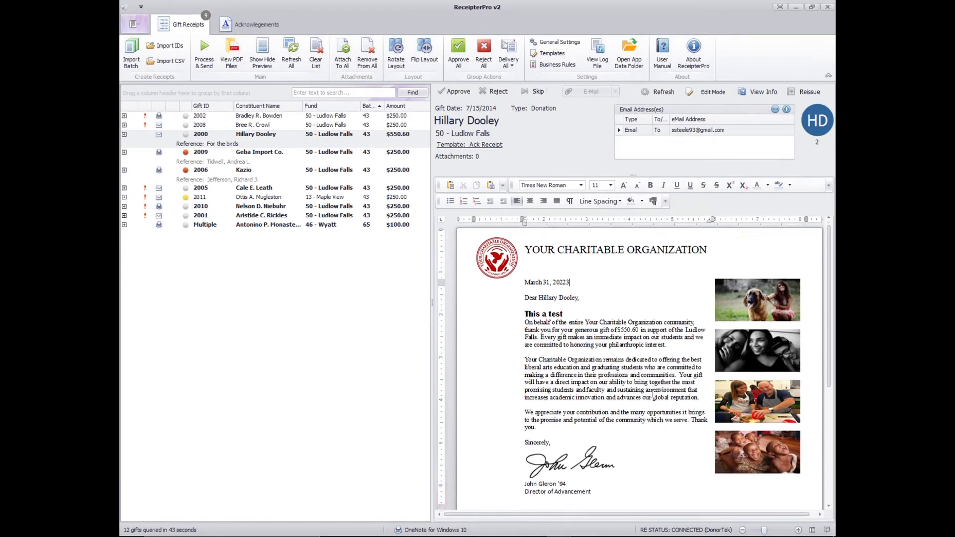
{"action": "scroll", "coordinate": [652, 393], "scroll_direction": "down", "scroll_amount": 1}
{"action": "scroll", "coordinate": [653, 393], "scroll_direction": "up", "scroll_amount": 1}
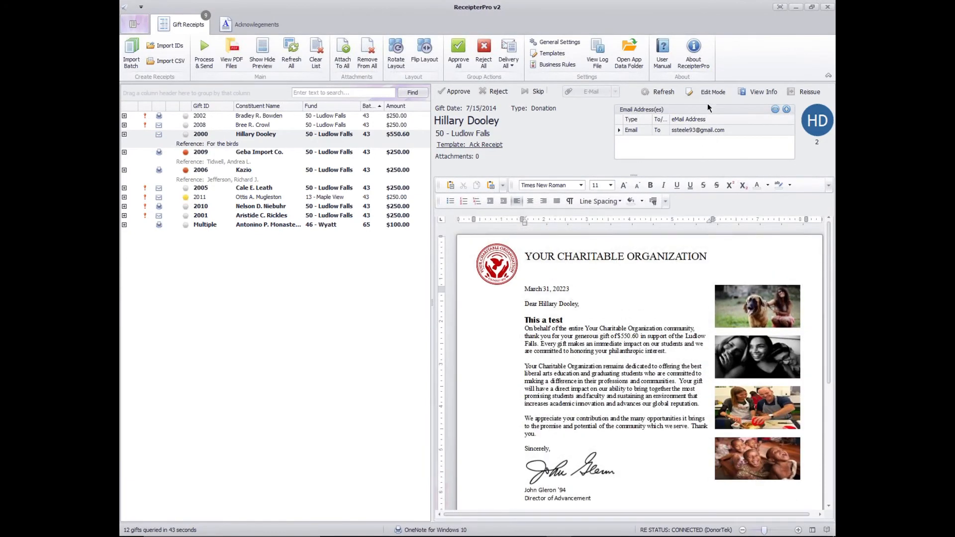
{"action": "left_click", "coordinate": [707, 93]}
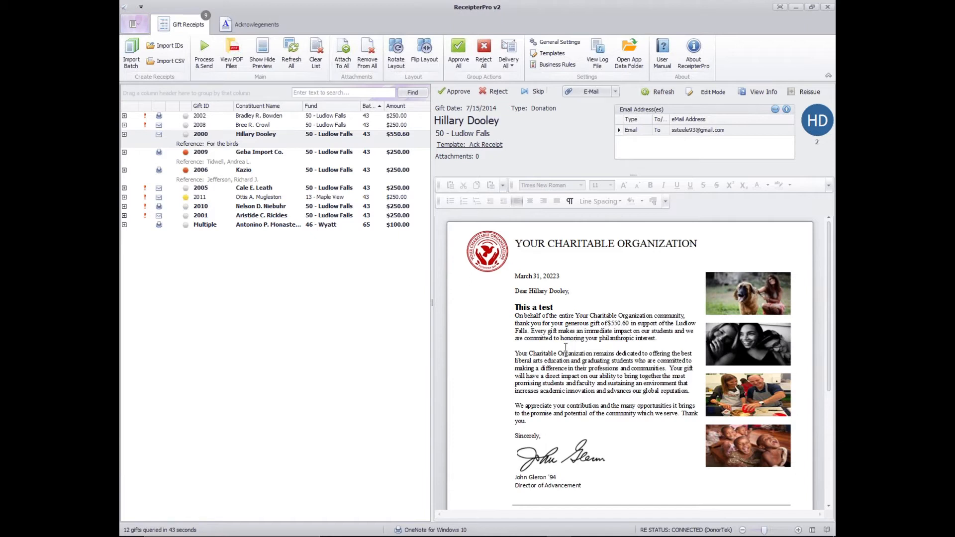
- Highlight the salutation in the $550.60 gift's letter, check the letter down to the tax receipt section and clear the highlight
{"action": "left_click_drag", "start_coordinate": [573, 291], "coordinate": [513, 293]}
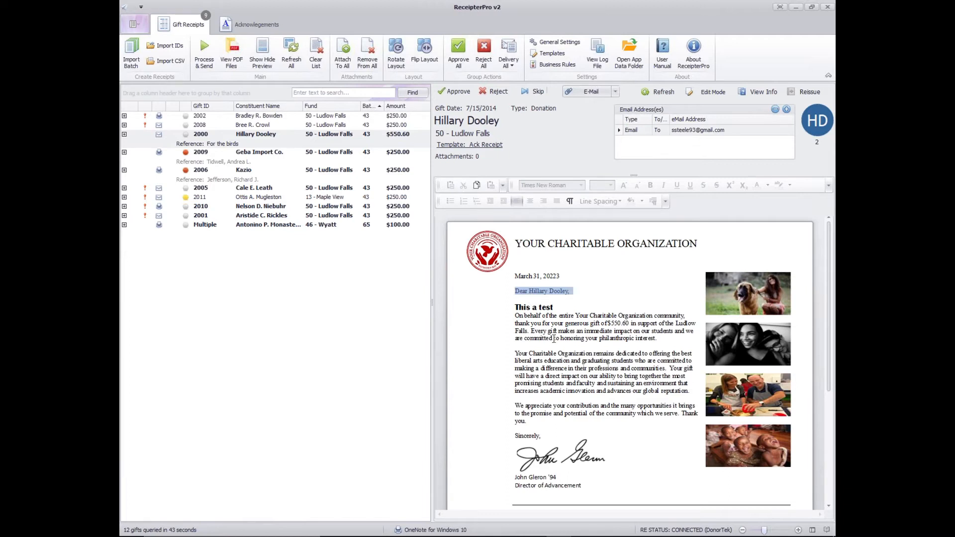
{"action": "scroll", "coordinate": [555, 343], "scroll_direction": "down", "scroll_amount": 1}
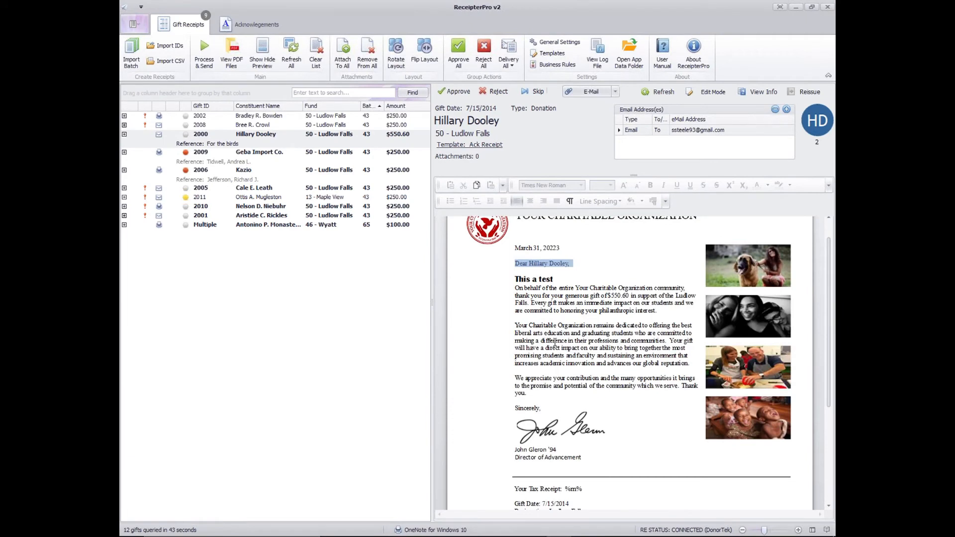
{"action": "scroll", "coordinate": [555, 343], "scroll_direction": "up", "scroll_amount": 1}
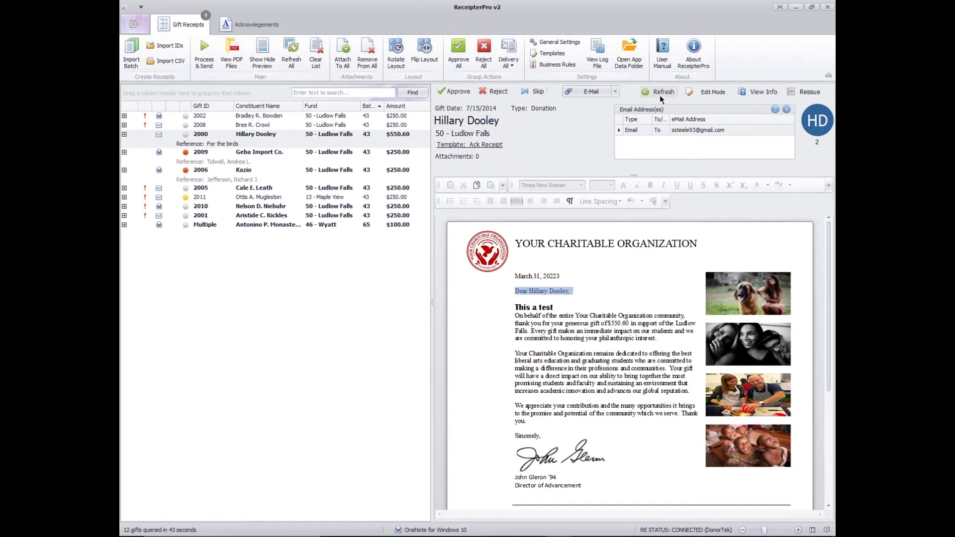
{"action": "left_click", "coordinate": [628, 298]}
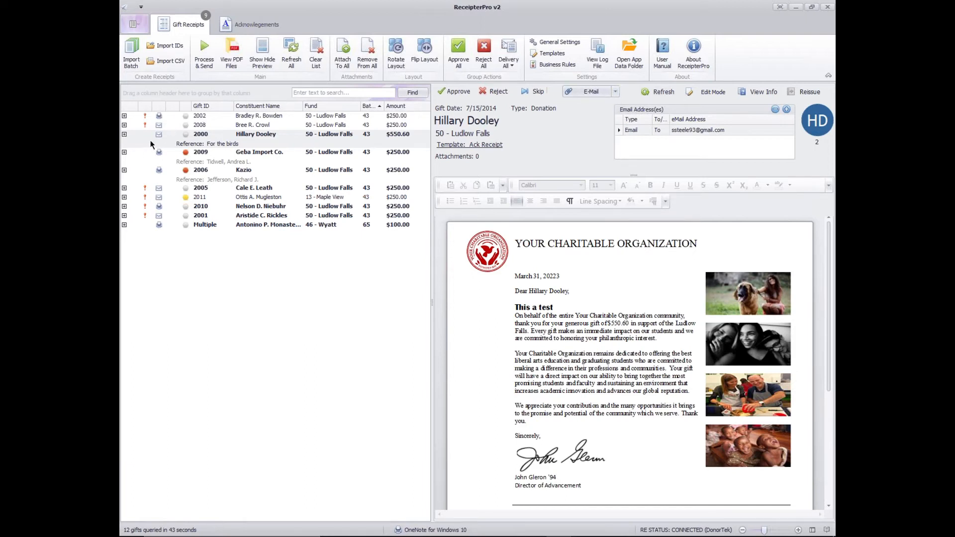
- Look through the delivery options offered for the $550.60 gift without changing the delivery method
{"action": "left_click", "coordinate": [617, 92]}
{"action": "left_click", "coordinate": [626, 90]}
{"action": "left_click", "coordinate": [612, 91]}
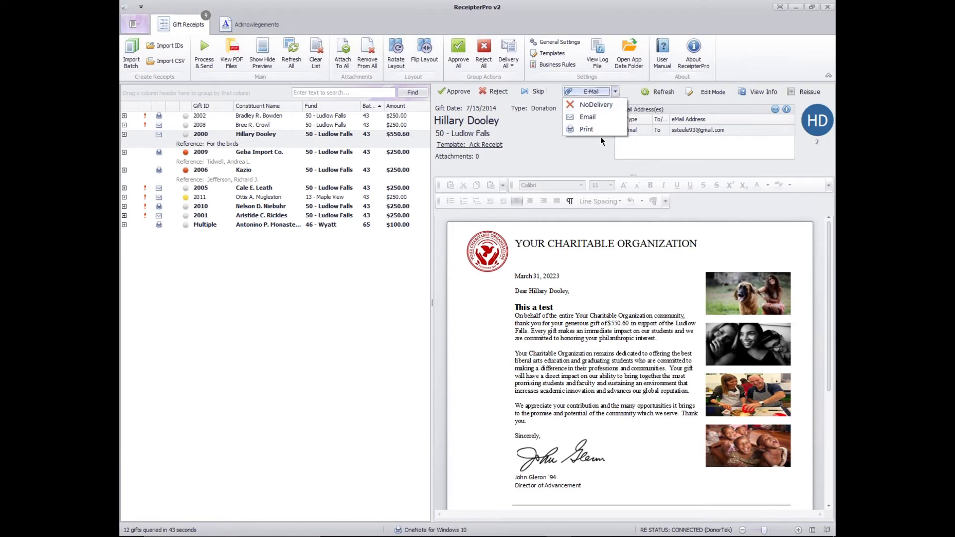
{"action": "left_click", "coordinate": [597, 153]}
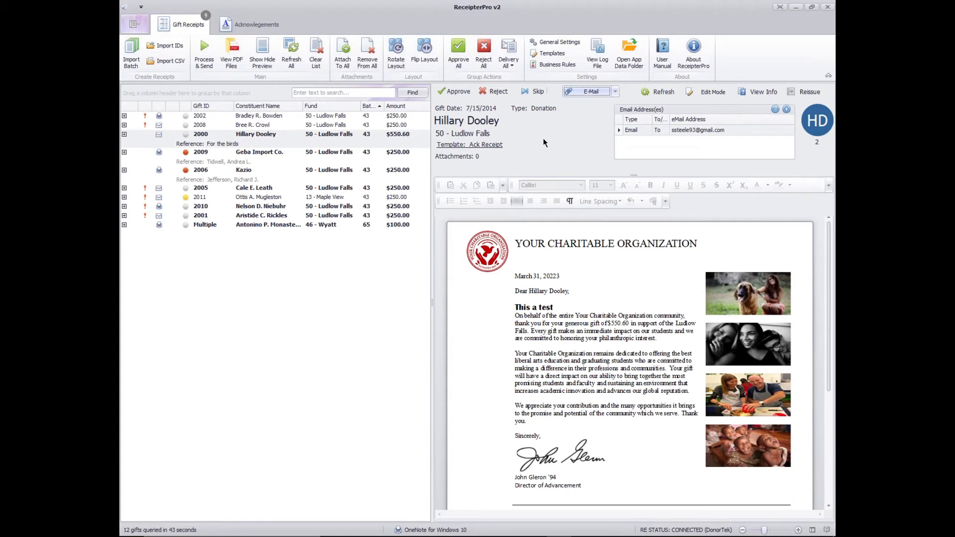
- Examine the $550.60 gift's document information, highlighting the applied Email Delivery business rule and the delivery type, and close it
{"action": "left_click", "coordinate": [763, 91]}
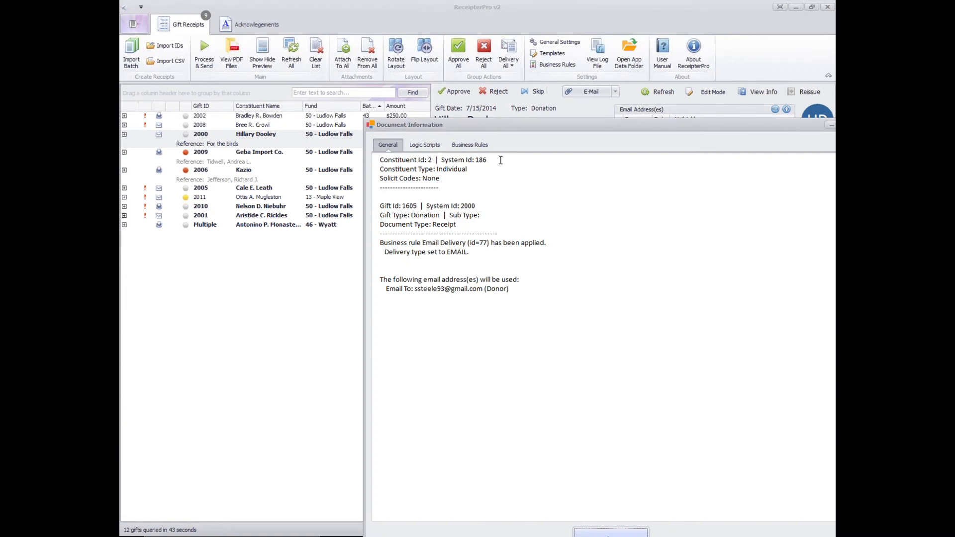
{"action": "left_click", "coordinate": [375, 248]}
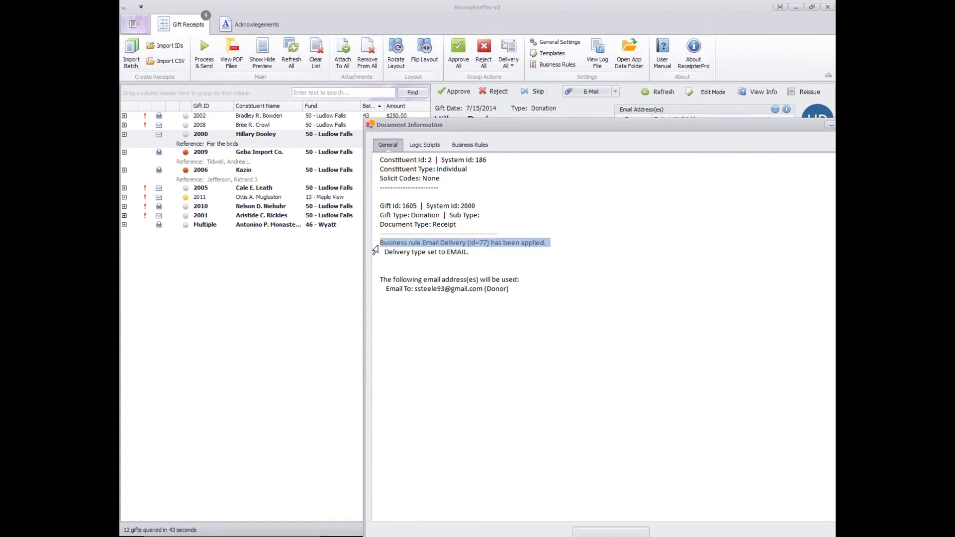
{"action": "left_click", "coordinate": [486, 255]}
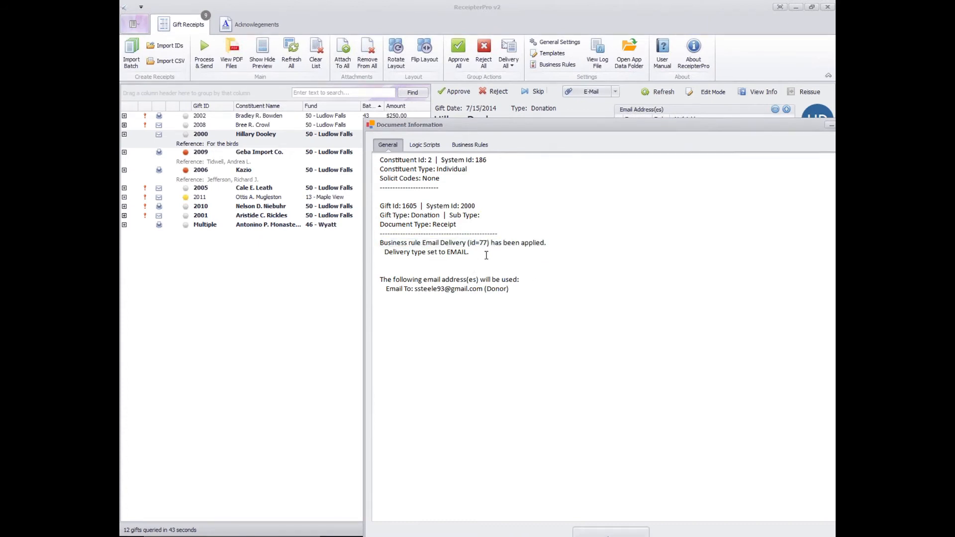
{"action": "left_click_drag", "start_coordinate": [486, 255], "coordinate": [365, 248]}
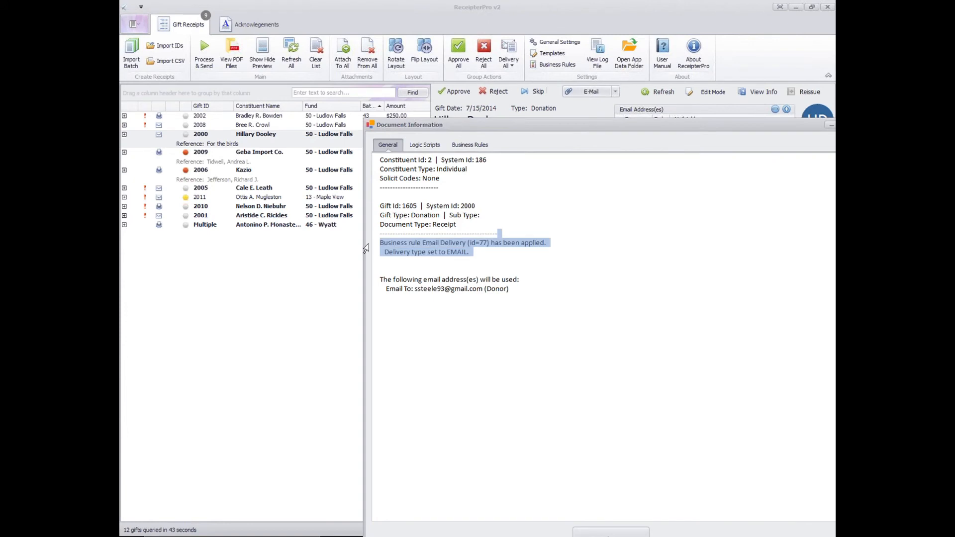
{"action": "left_click", "coordinate": [450, 255]}
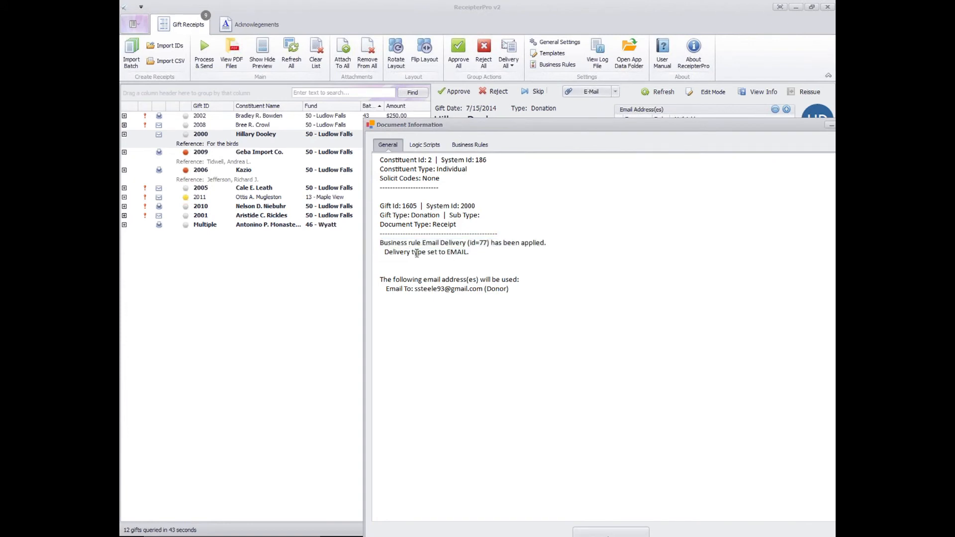
{"action": "triple_click", "coordinate": [382, 245]}
{"action": "left_click", "coordinate": [386, 255]}
{"action": "left_click_drag", "start_coordinate": [381, 253], "coordinate": [490, 251]}
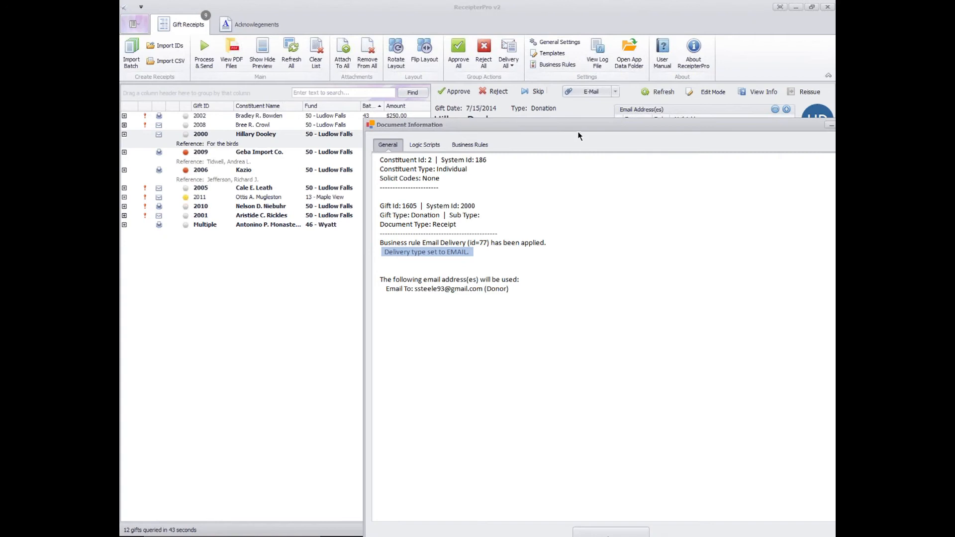
{"action": "left_click_drag", "start_coordinate": [570, 124], "coordinate": [403, 111]}
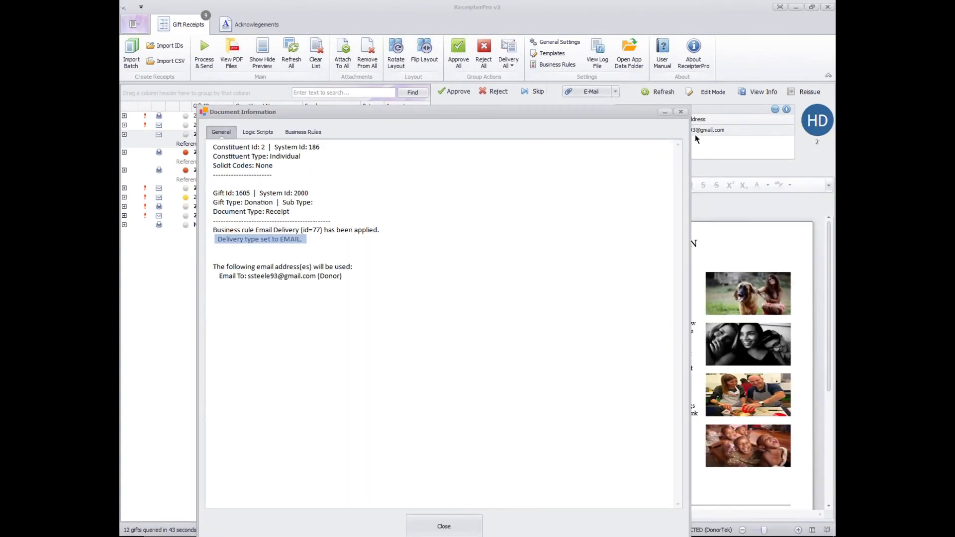
{"action": "left_click", "coordinate": [680, 111]}
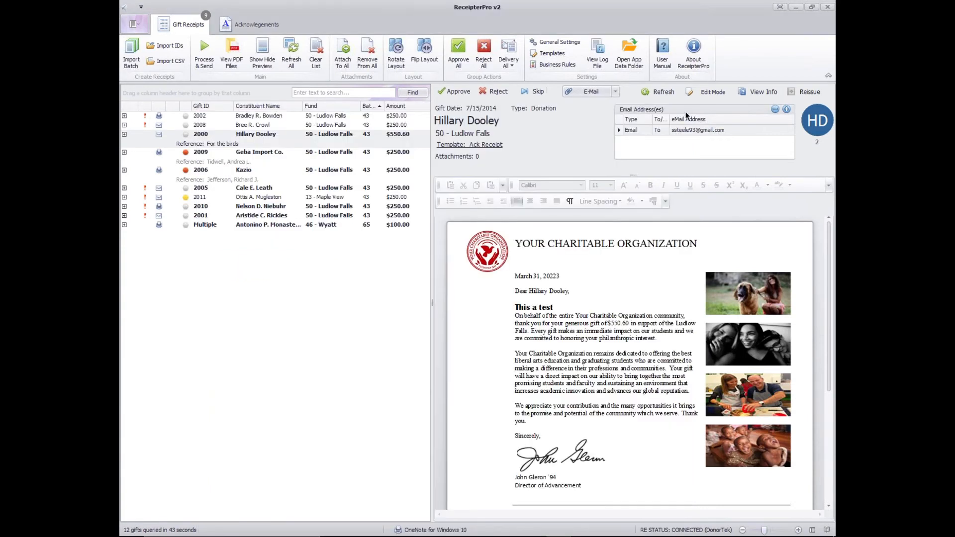
- Preview the Geba Import Co. and Kazio matching gift pledges and return to the $550.60 gift
{"action": "left_click", "coordinate": [266, 160]}
{"action": "left_click", "coordinate": [273, 173]}
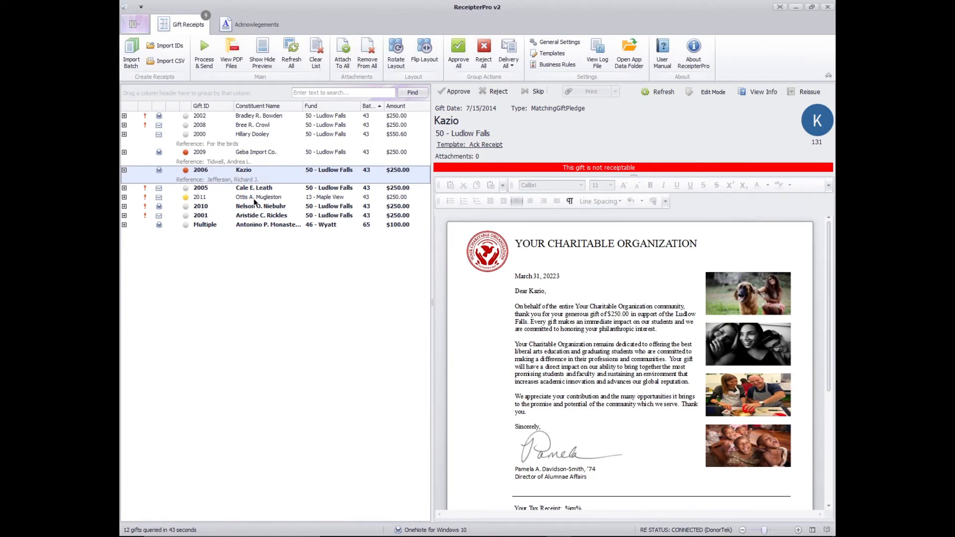
{"action": "left_click", "coordinate": [255, 139]}
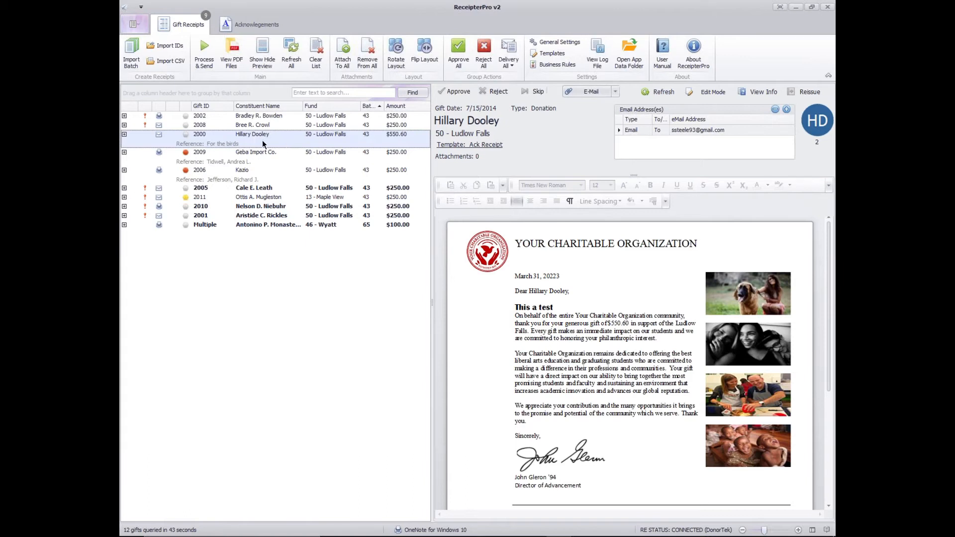
- Remove the $550.60 gift from the receipts list and confirm the removal
{"action": "right_click", "coordinate": [261, 143]}
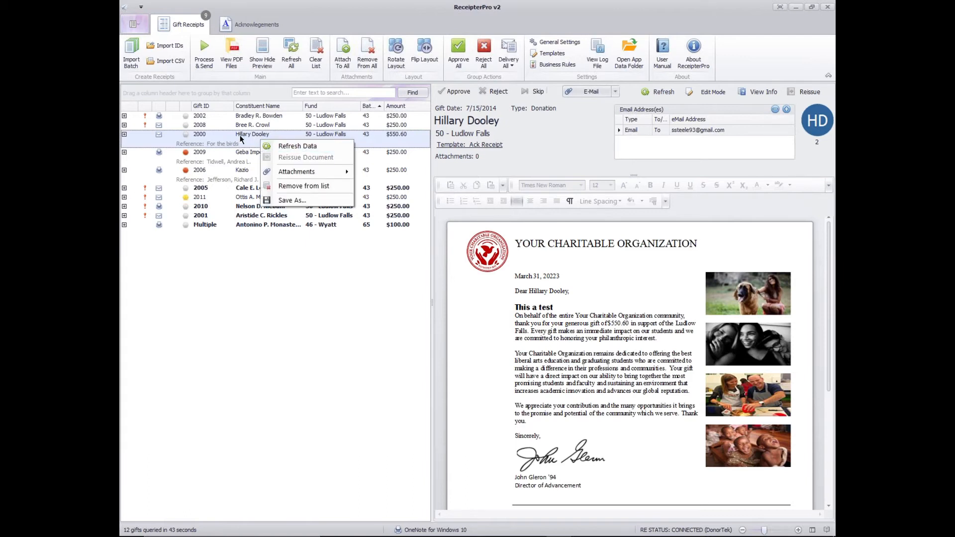
{"action": "left_click", "coordinate": [242, 144]}
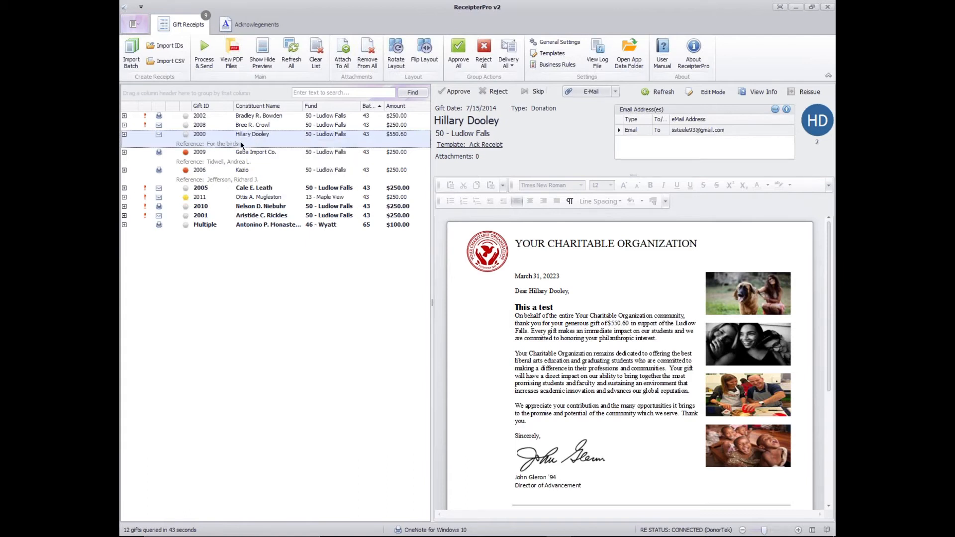
{"action": "right_click", "coordinate": [264, 138]}
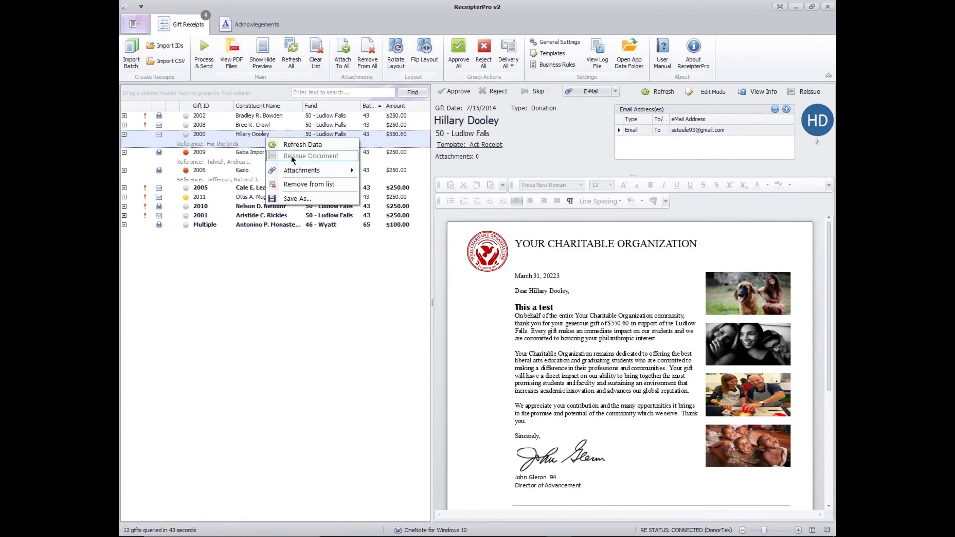
{"action": "left_click", "coordinate": [328, 187]}
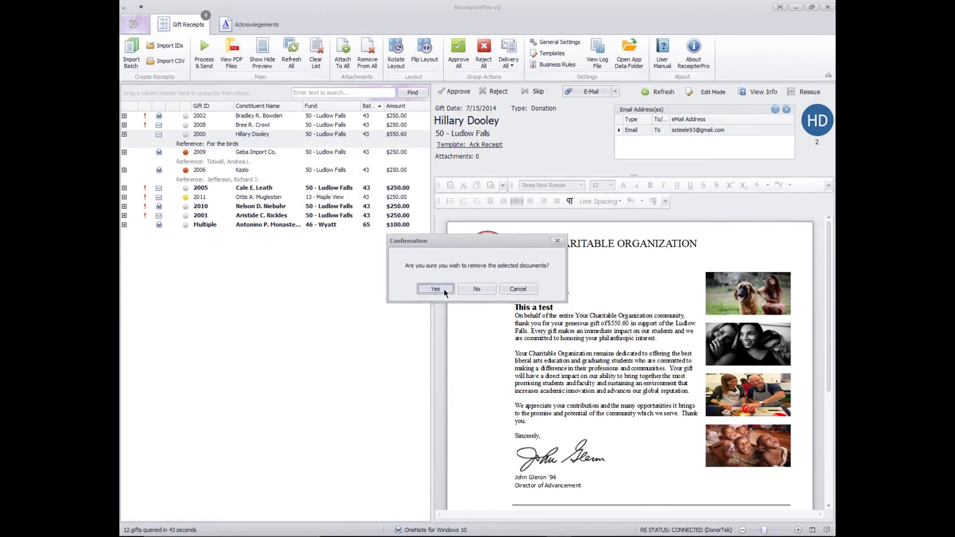
{"action": "left_click", "coordinate": [436, 289]}
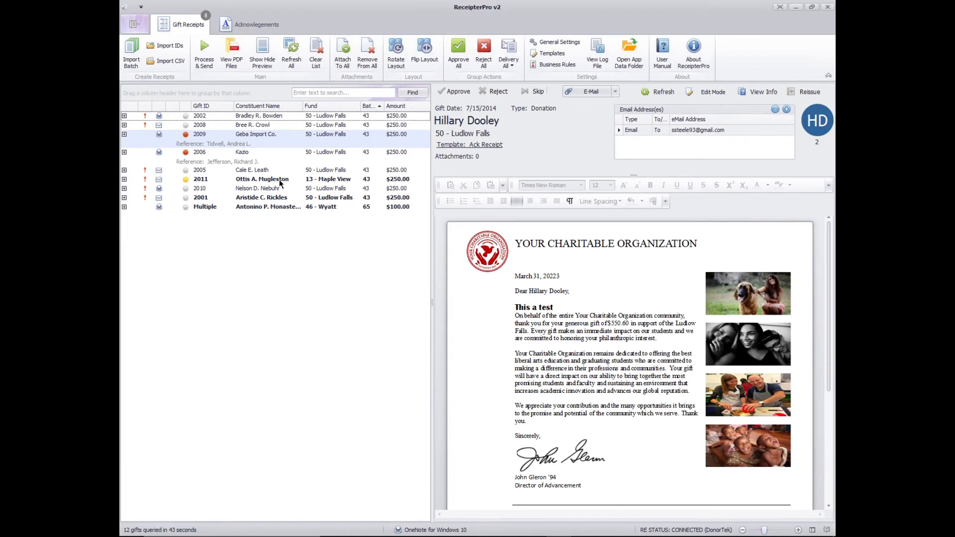
- Compare the Maple View gift's full-page receipt with the Ack Receipt letter of the first gift in the list
{"action": "left_click", "coordinate": [263, 180]}
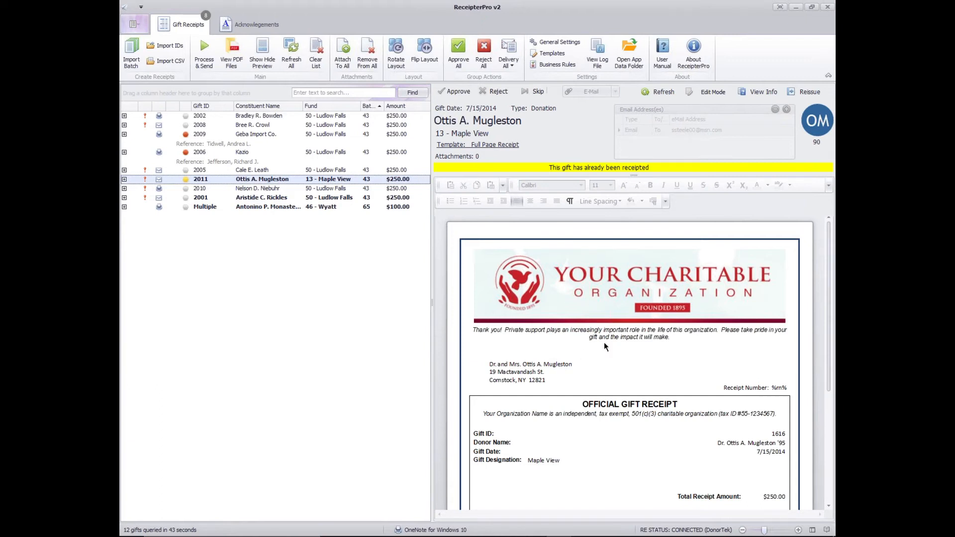
{"action": "left_click_drag", "start_coordinate": [826, 258], "coordinate": [821, 325]}
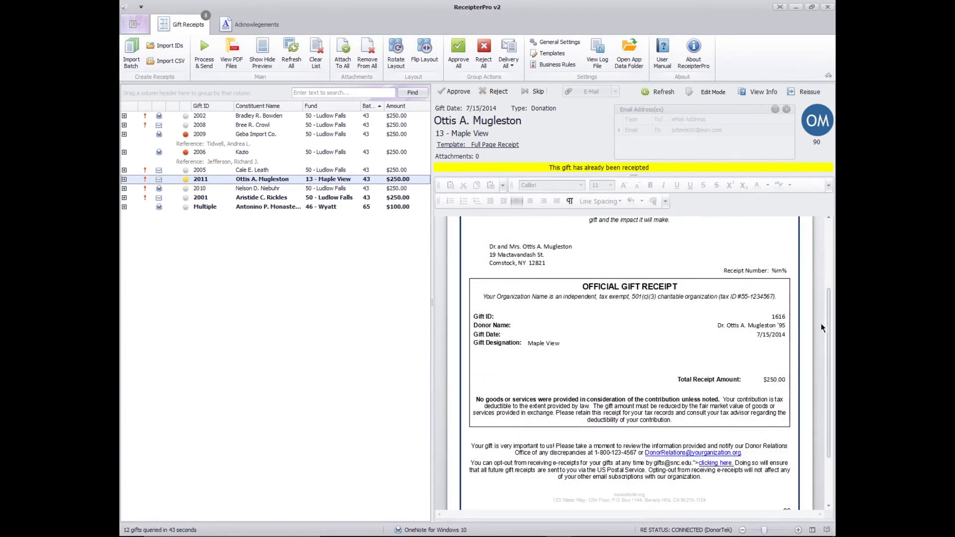
{"action": "left_click", "coordinate": [246, 117]}
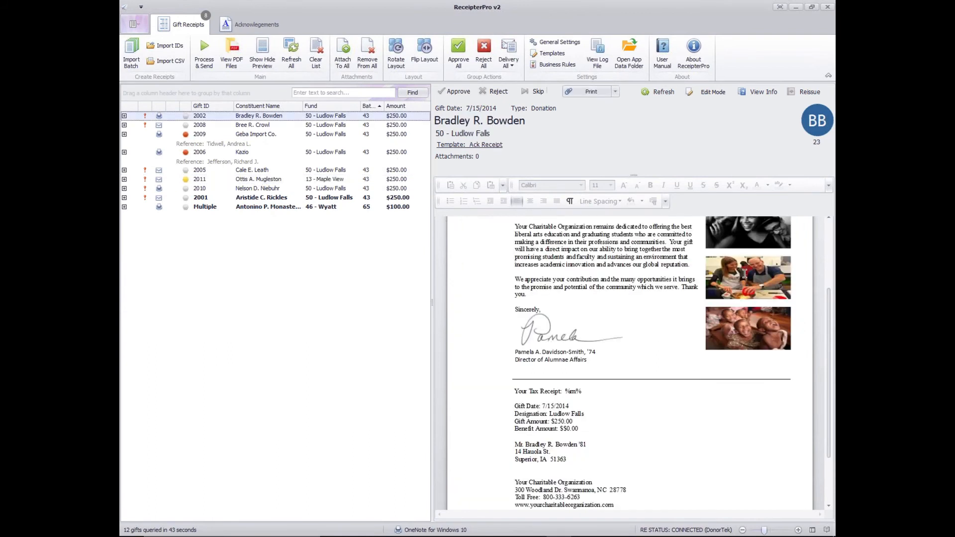
{"action": "scroll", "coordinate": [832, 326], "scroll_direction": "up", "scroll_amount": 5}
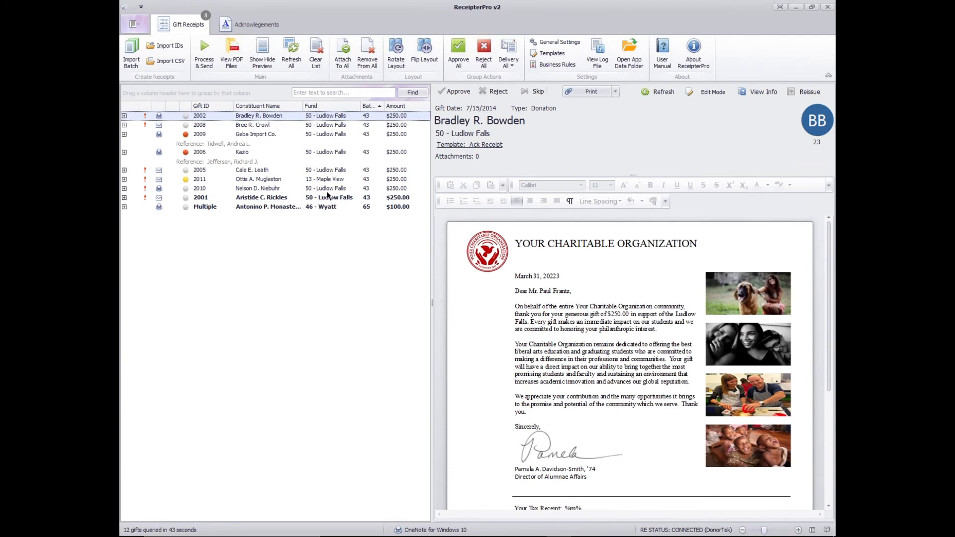
- Return to the Maple View gift and read through its official gift receipt section
{"action": "left_click", "coordinate": [271, 182]}
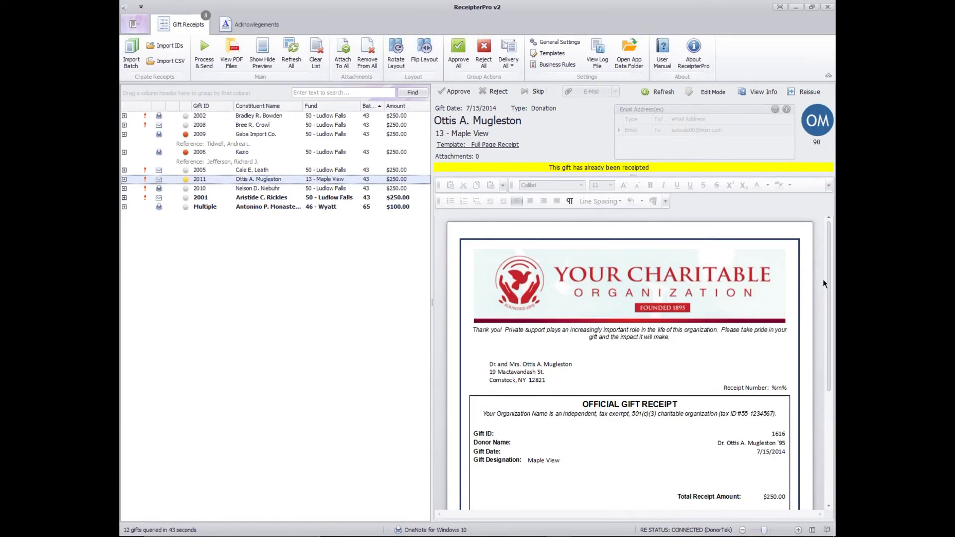
{"action": "left_click_drag", "start_coordinate": [829, 272], "coordinate": [827, 281]}
{"action": "scroll", "coordinate": [826, 289], "scroll_direction": "down", "scroll_amount": 2}
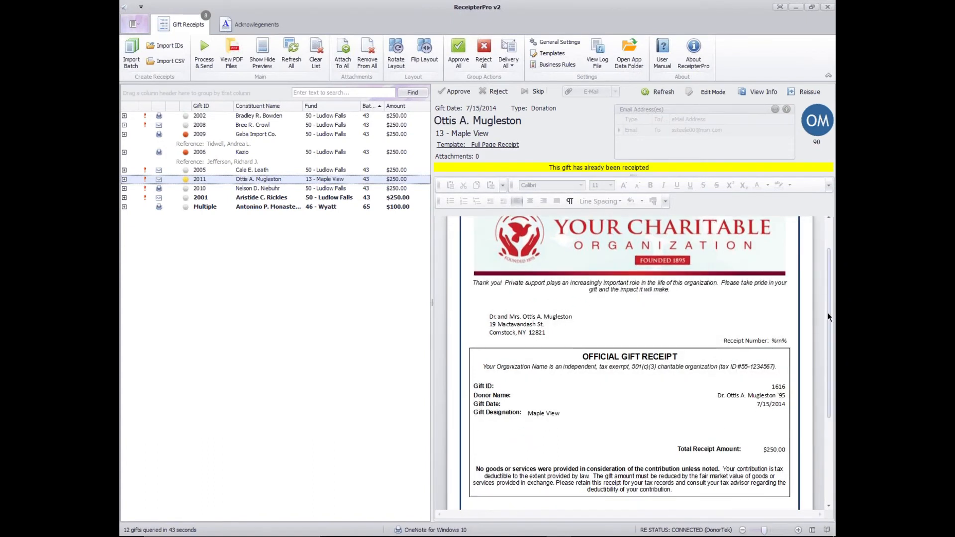
{"action": "scroll", "coordinate": [828, 313], "scroll_direction": "up", "scroll_amount": 3}
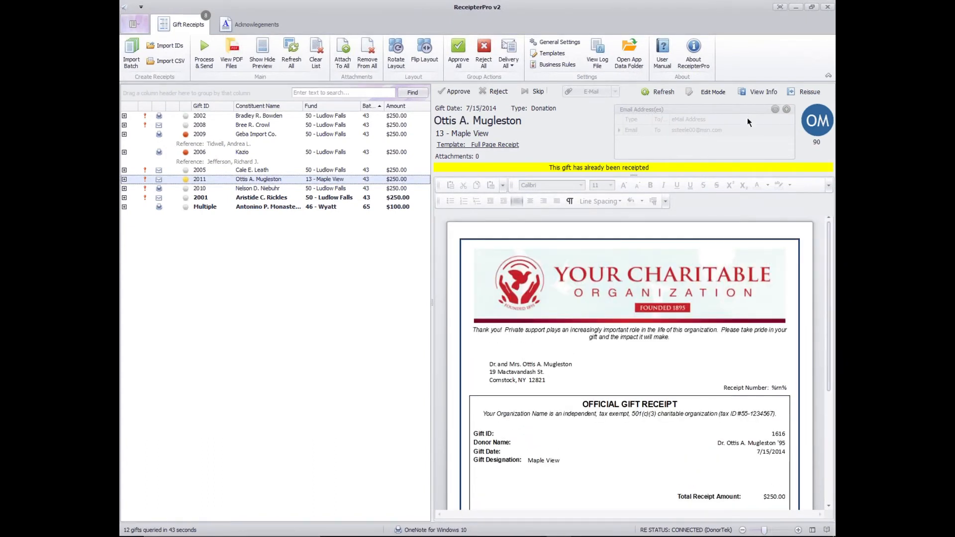
- Examine the Maple View gift's document information, highlighting the full-page receipt business rule and the template it sets, and close it
{"action": "left_click", "coordinate": [763, 91]}
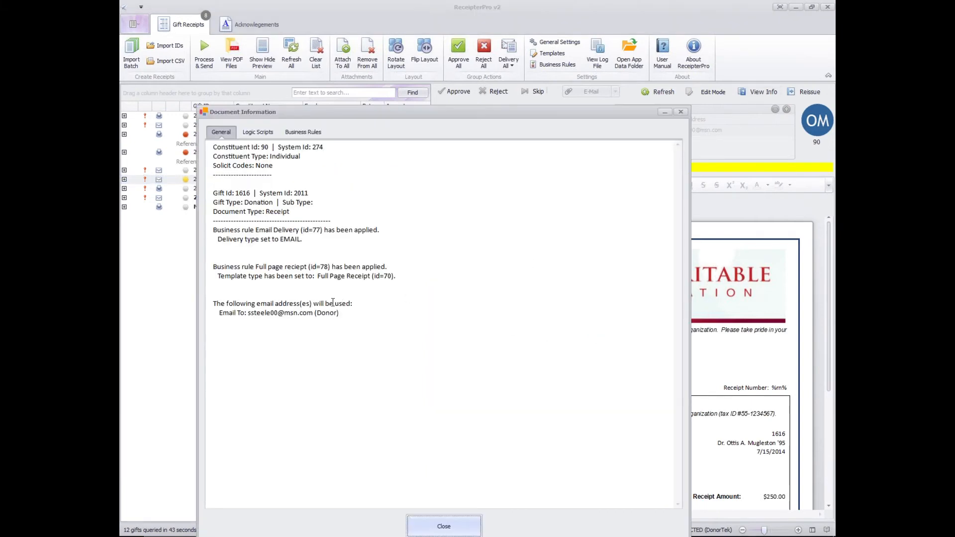
{"action": "left_click", "coordinate": [208, 268]}
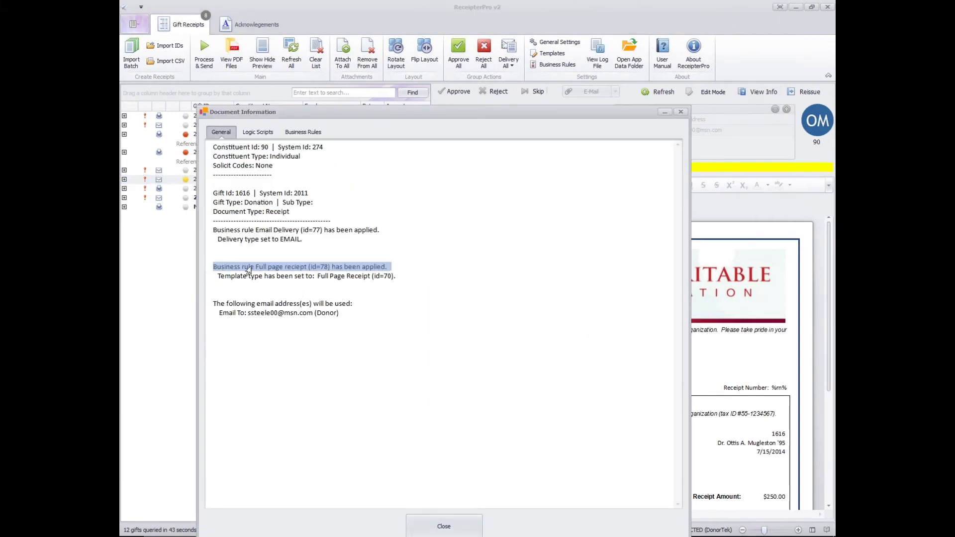
{"action": "left_click_drag", "start_coordinate": [248, 271], "coordinate": [401, 286]}
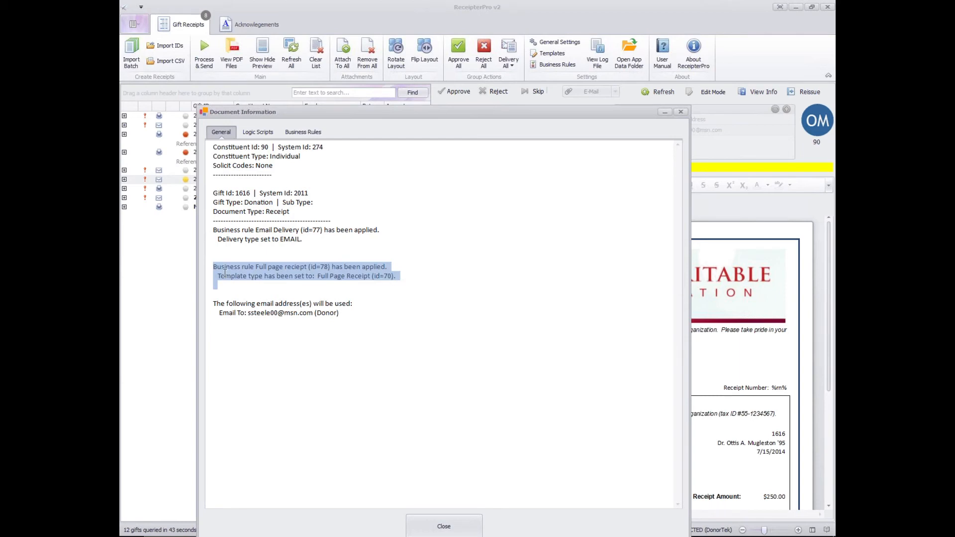
{"action": "left_click", "coordinate": [250, 265]}
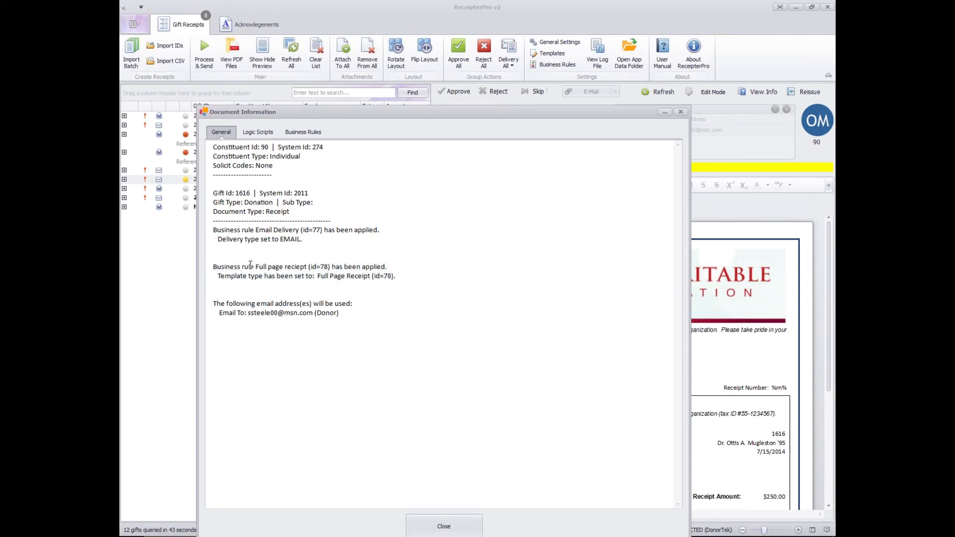
{"action": "left_click_drag", "start_coordinate": [252, 267], "coordinate": [314, 268]}
{"action": "left_click", "coordinate": [261, 300]}
{"action": "left_click_drag", "start_coordinate": [216, 277], "coordinate": [416, 278]}
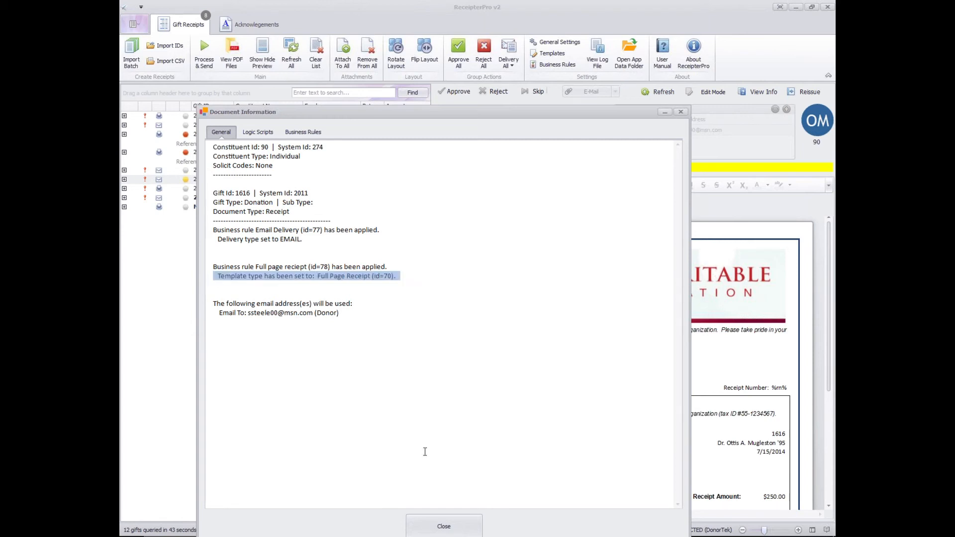
{"action": "left_click", "coordinate": [451, 527]}
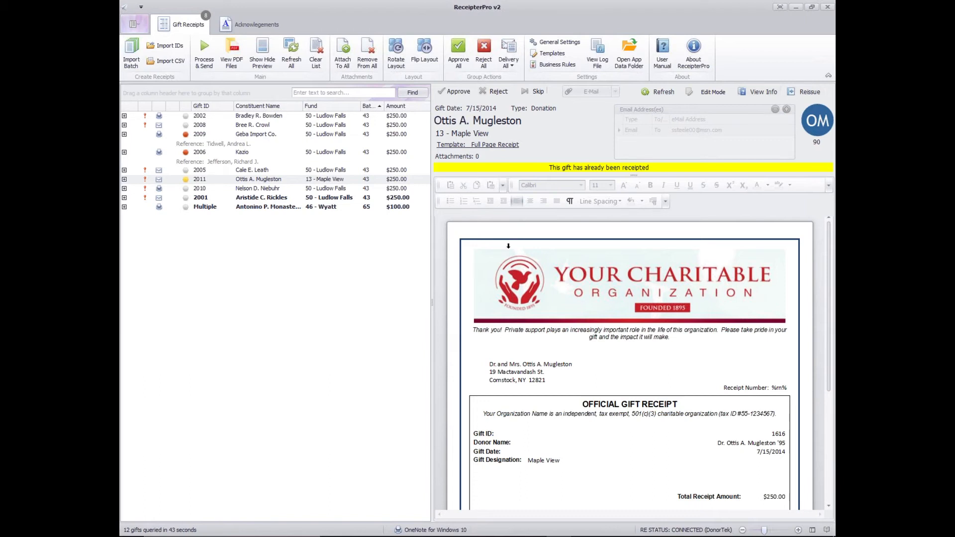
- Open the Geba Import Co. matching gift pledge and examine its letter, highlighting the addressee's name in the greeting
{"action": "left_click", "coordinate": [253, 144]}
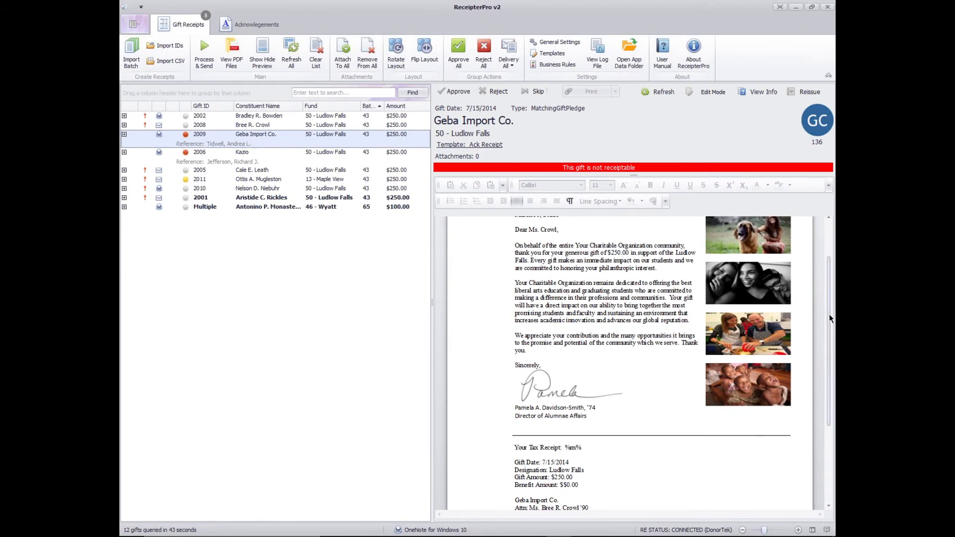
{"action": "scroll", "coordinate": [830, 318], "scroll_direction": "up", "scroll_amount": 2}
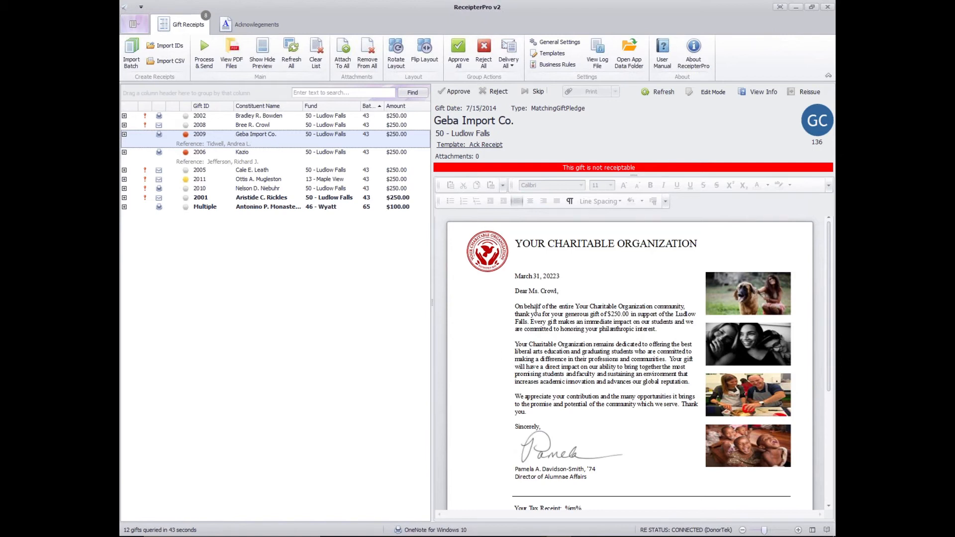
{"action": "left_click", "coordinate": [516, 291]}
{"action": "mouse_move", "coordinate": [560, 291]}
{"action": "left_mouse_down"}
{"action": "mouse_move", "coordinate": [516, 291]}
{"action": "mouse_move", "coordinate": [563, 293]}
{"action": "left_mouse_up"}
{"action": "left_click", "coordinate": [542, 321]}
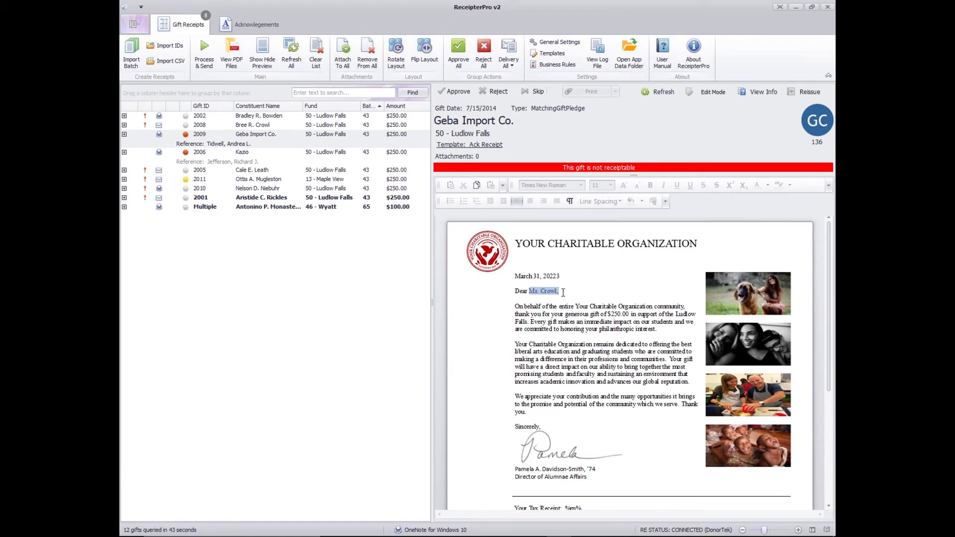
{"action": "left_click", "coordinate": [563, 292]}
{"action": "left_click_drag", "start_coordinate": [529, 291], "coordinate": [559, 291]}
{"action": "left_click", "coordinate": [563, 292]}
{"action": "left_click_drag", "start_coordinate": [526, 291], "coordinate": [572, 291]}
{"action": "left_click", "coordinate": [549, 291]}
- Read the tax receipt section of the Geba Import Co. letter, highlighting the company's address block and its attention line
{"action": "scroll", "coordinate": [638, 405], "scroll_direction": "down", "scroll_amount": 3}
{"action": "scroll", "coordinate": [640, 409], "scroll_direction": "down", "scroll_amount": 3}
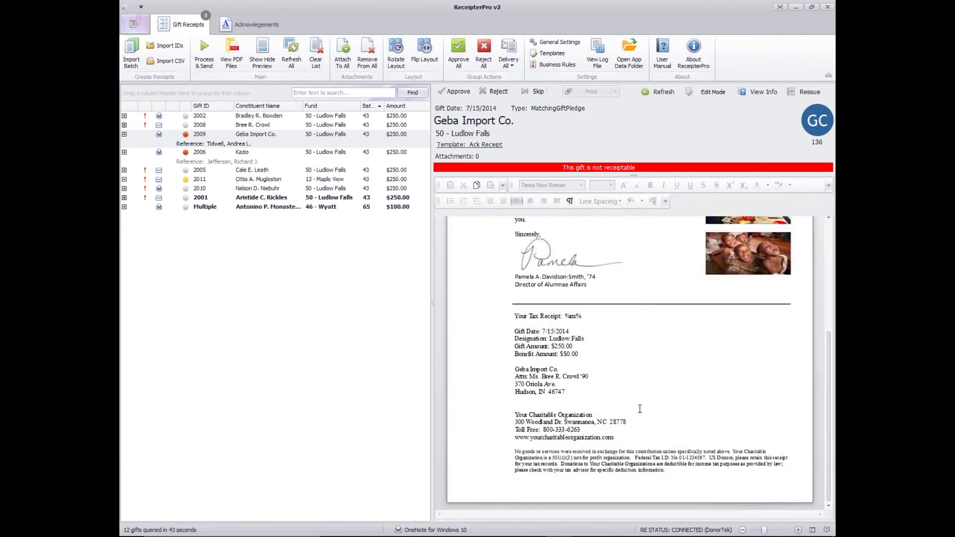
{"action": "left_click", "coordinate": [520, 369]}
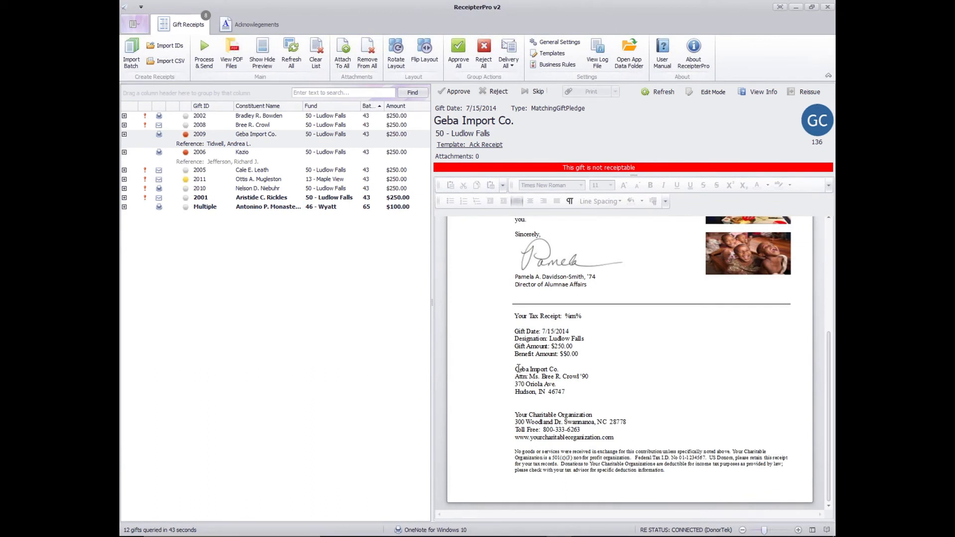
{"action": "left_click_drag", "start_coordinate": [521, 369], "coordinate": [596, 389]}
{"action": "left_click", "coordinate": [595, 389]}
{"action": "left_click", "coordinate": [515, 370], "text": "shift"}
{"action": "left_click", "coordinate": [515, 368], "text": "shift"}
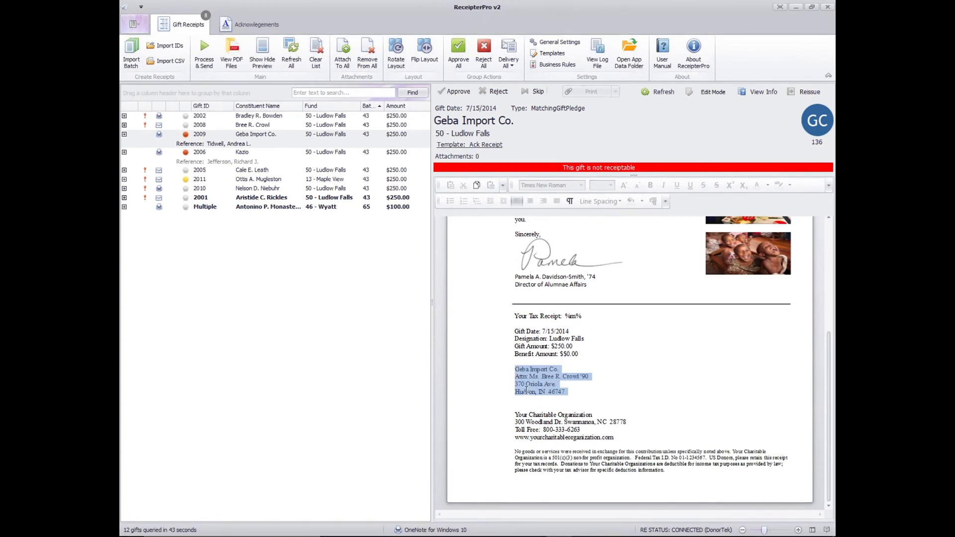
{"action": "left_click", "coordinate": [512, 372]}
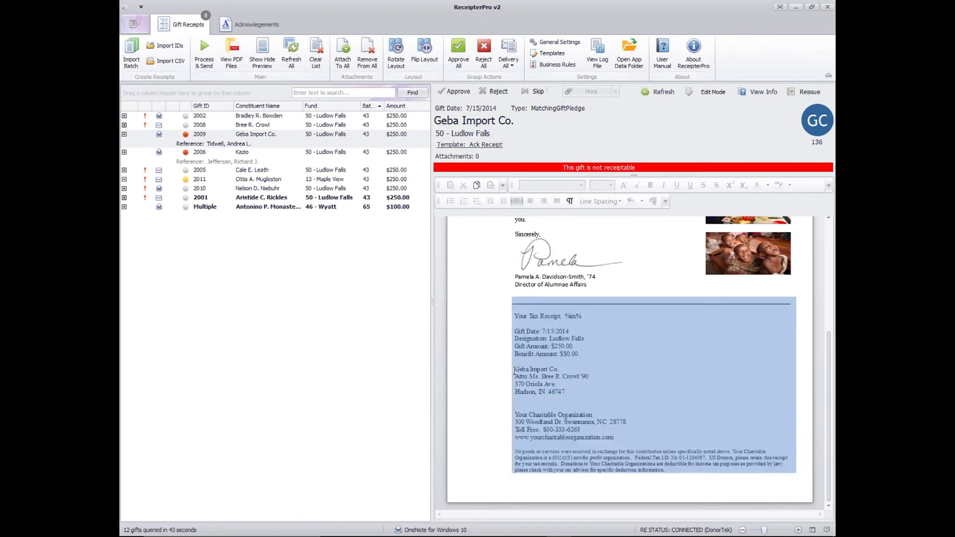
{"action": "left_click", "coordinate": [518, 368]}
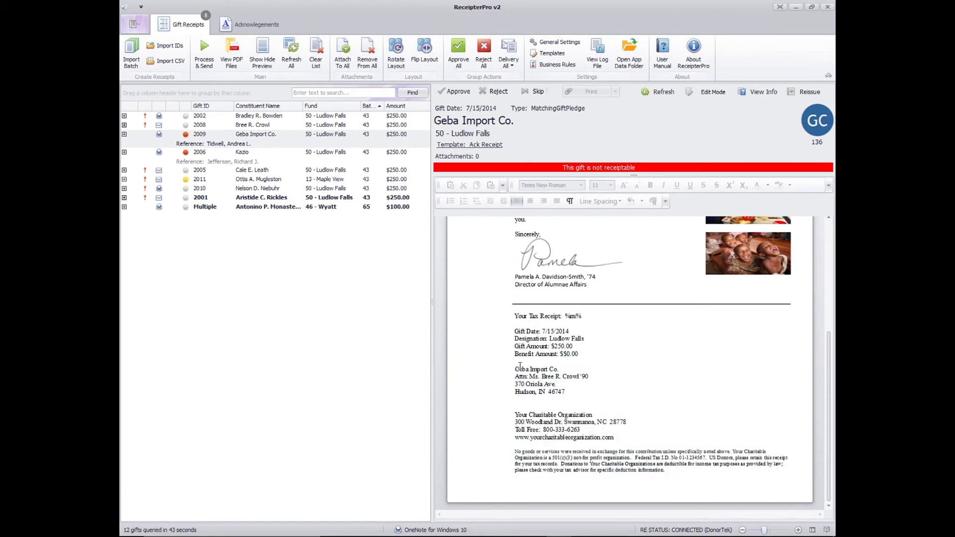
{"action": "mouse_move", "coordinate": [595, 377]}
{"action": "left_mouse_down"}
{"action": "mouse_move", "coordinate": [518, 377]}
{"action": "mouse_move", "coordinate": [609, 374]}
{"action": "left_mouse_up"}
{"action": "left_click", "coordinate": [568, 378]}
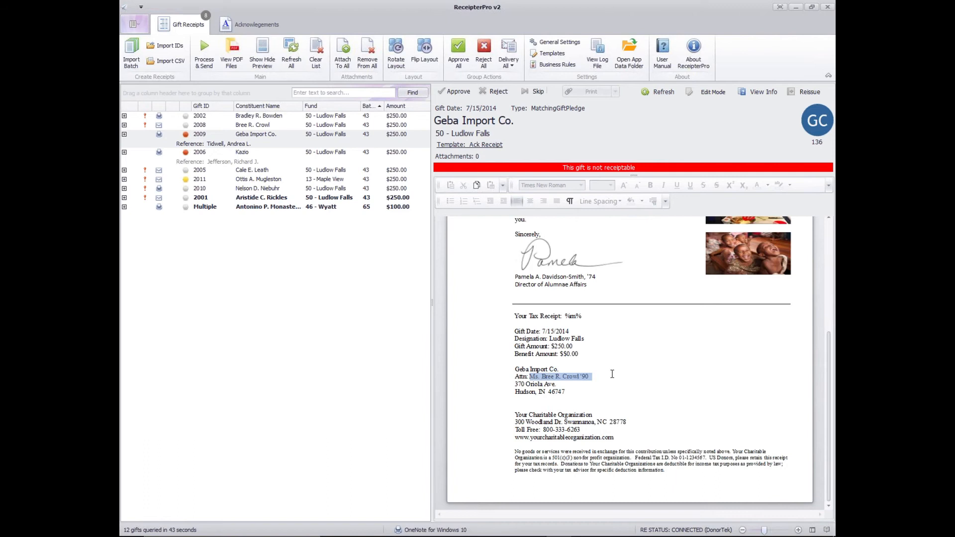
{"action": "scroll", "coordinate": [549, 261], "scroll_direction": "up", "scroll_amount": 5}
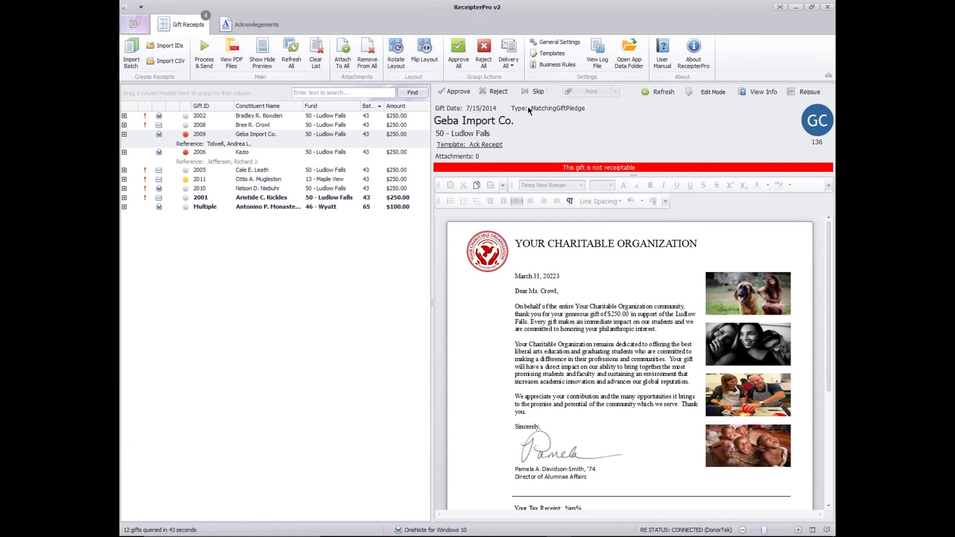
- Open the template settings and preview the Ack Receipt, Matching Gift Template #1, Soft credit letter #2, Ack Letter - Maple View and Full Page Receipt templates
{"action": "left_click", "coordinate": [551, 53]}
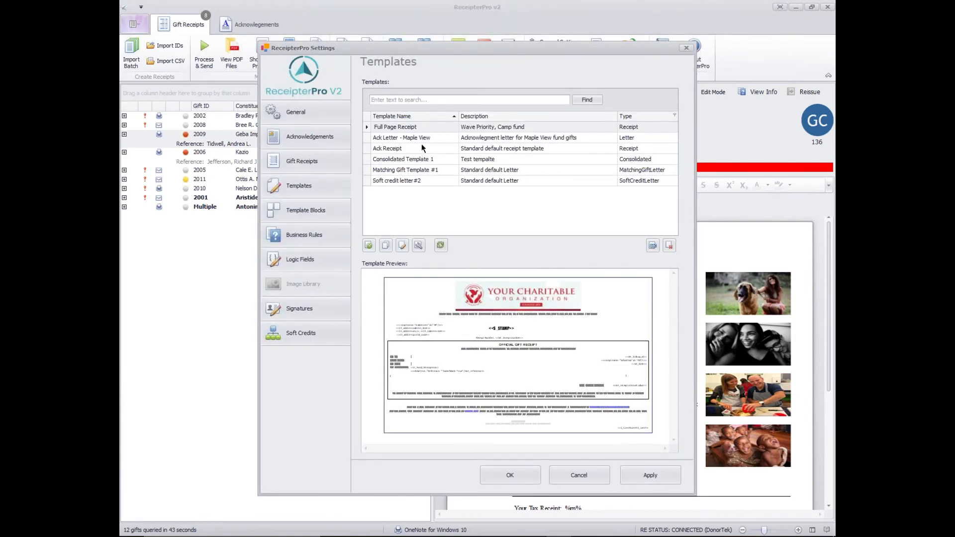
{"action": "left_click", "coordinate": [428, 139]}
{"action": "left_click", "coordinate": [428, 144]}
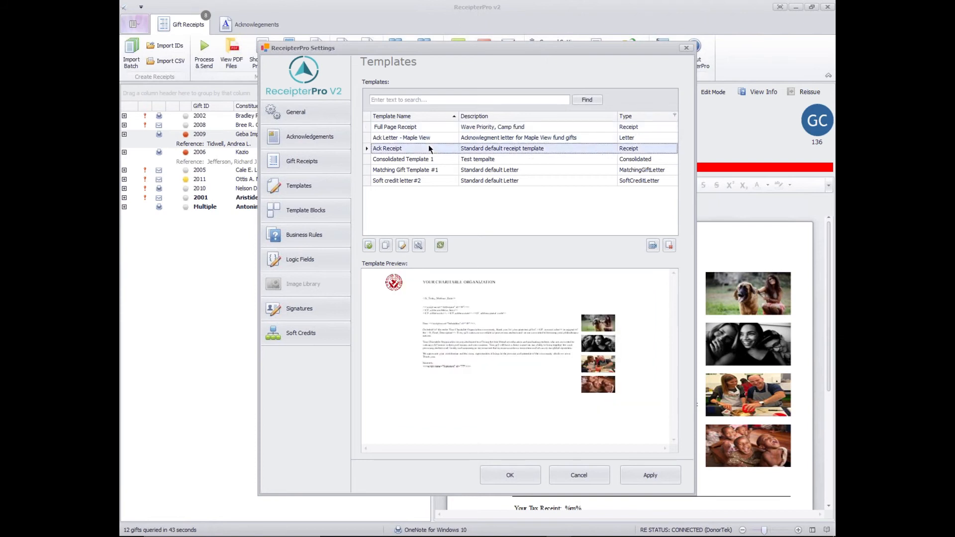
{"action": "left_click", "coordinate": [430, 170]}
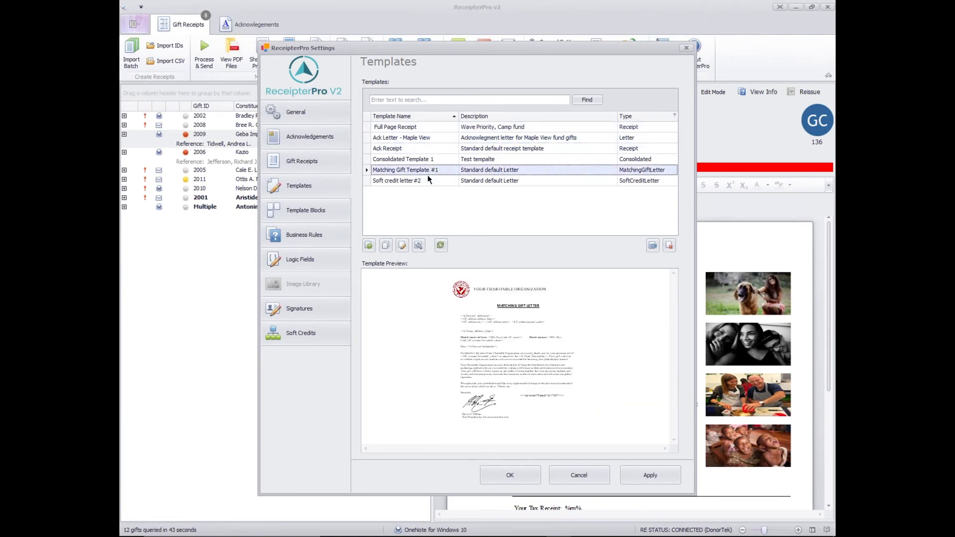
{"action": "left_click", "coordinate": [428, 179]}
{"action": "left_click", "coordinate": [426, 140]}
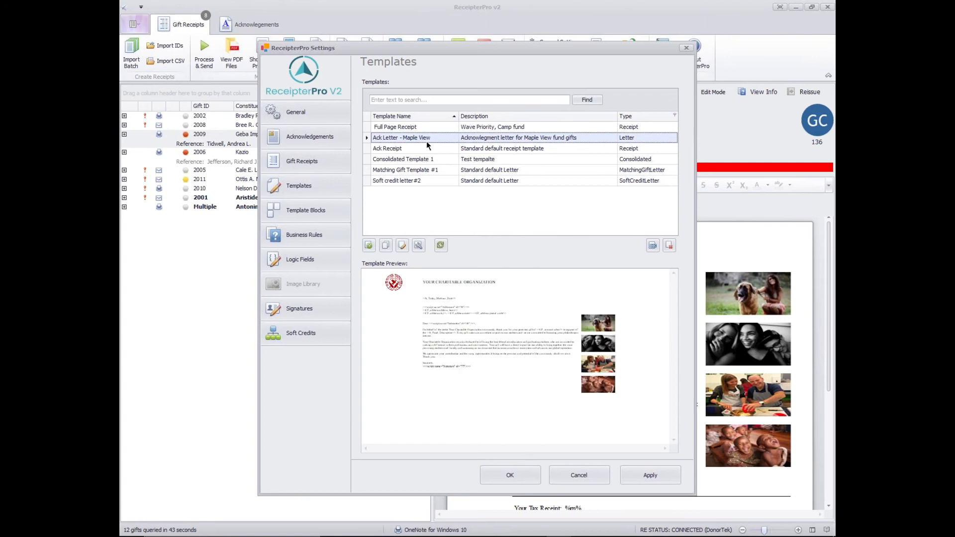
{"action": "left_click", "coordinate": [423, 129]}
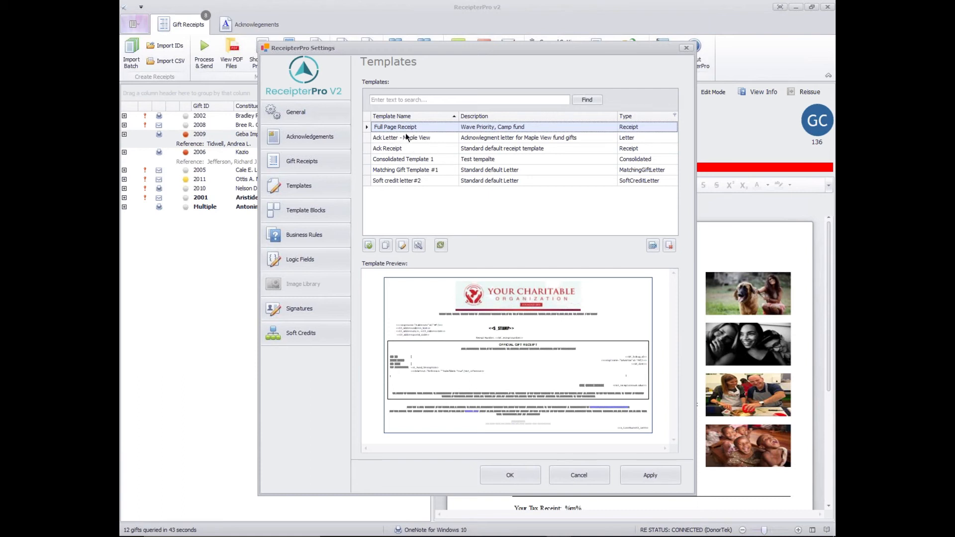
- Open the Full Page Receipt template for editing, look over its address merge fields and close the editor
{"action": "left_click", "coordinate": [403, 247]}
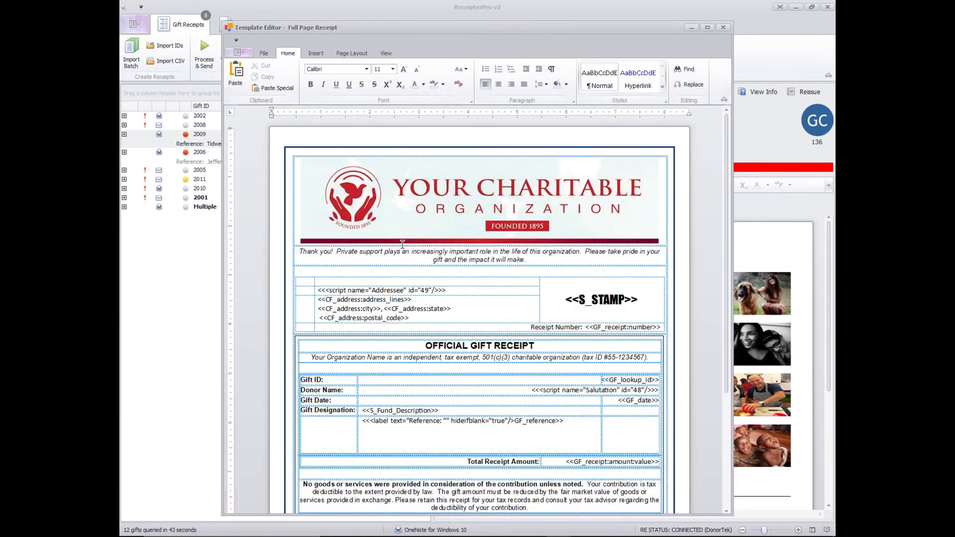
{"action": "mouse_move", "coordinate": [727, 240]}
{"action": "left_mouse_down"}
{"action": "mouse_move", "coordinate": [724, 279]}
{"action": "mouse_move", "coordinate": [714, 232]}
{"action": "left_mouse_up"}
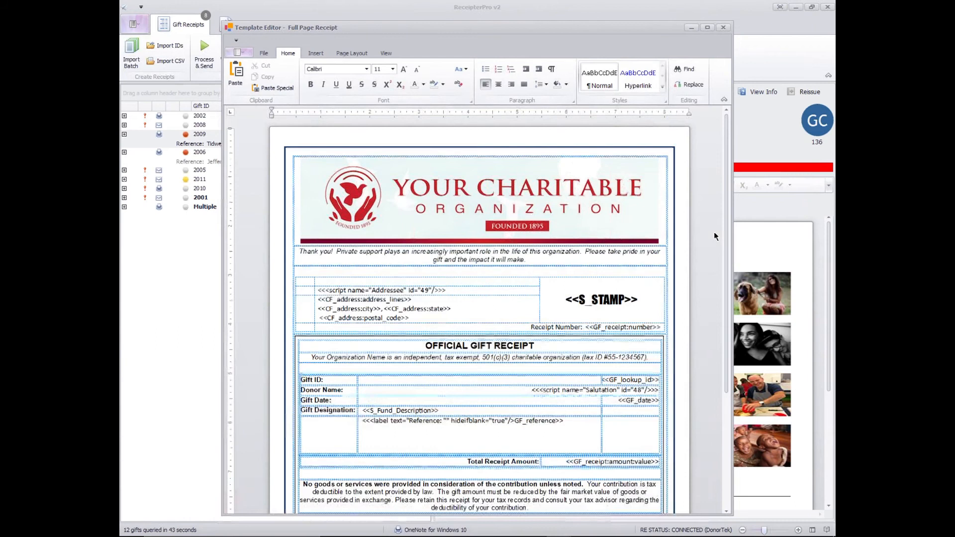
{"action": "left_click", "coordinate": [383, 327]}
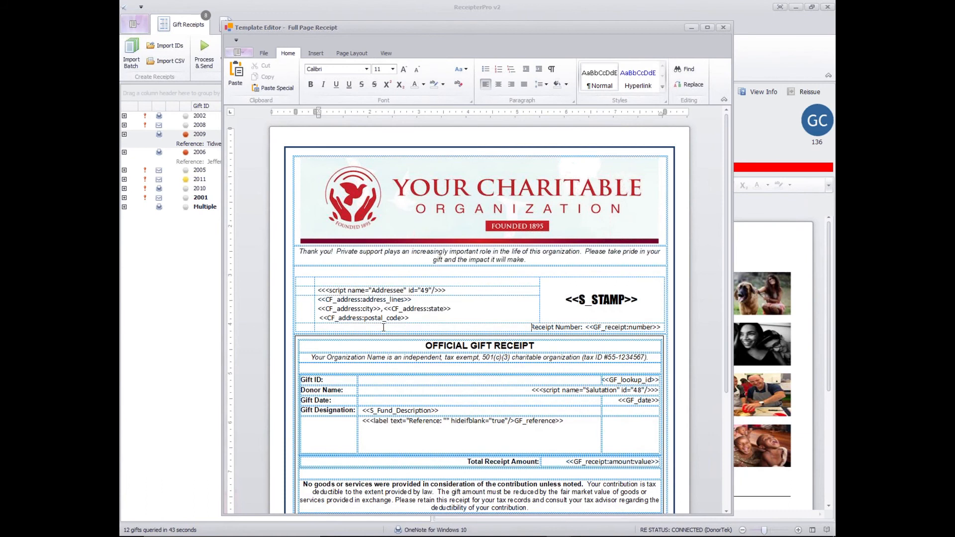
{"action": "left_click", "coordinate": [429, 319]}
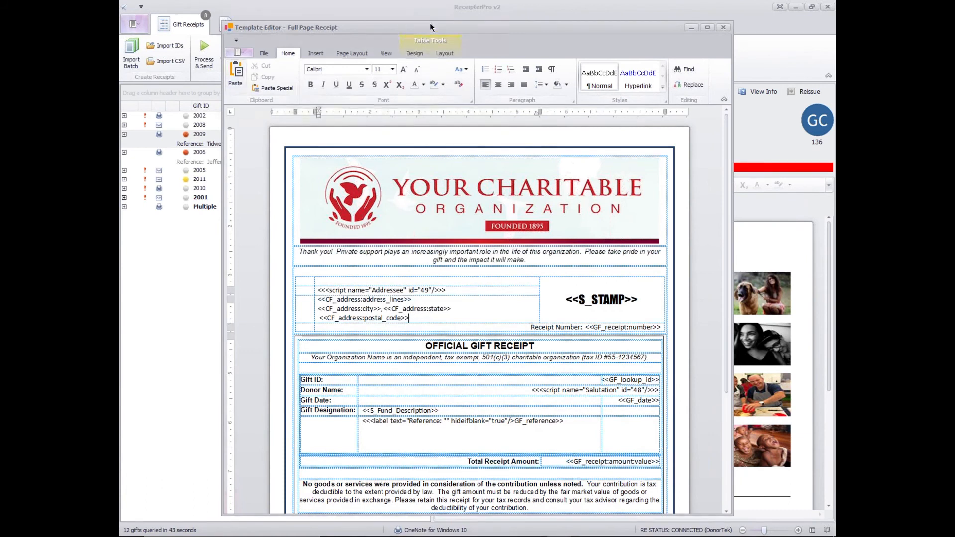
{"action": "left_click_drag", "start_coordinate": [430, 25], "coordinate": [398, 145]}
{"action": "left_click", "coordinate": [690, 148]}
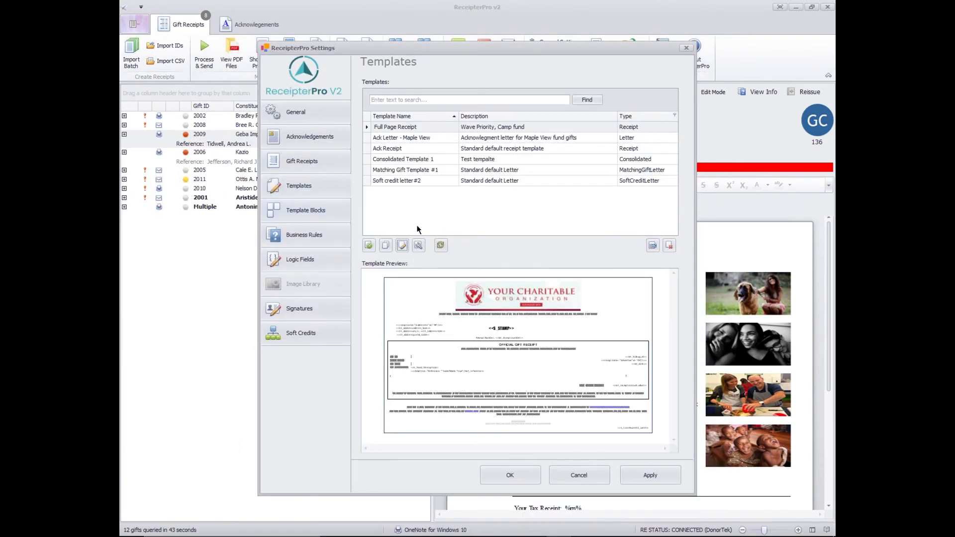
- Open the full page receipt business rule for editing and review its name, description and TEMPLATE action
{"action": "left_click", "coordinate": [341, 238]}
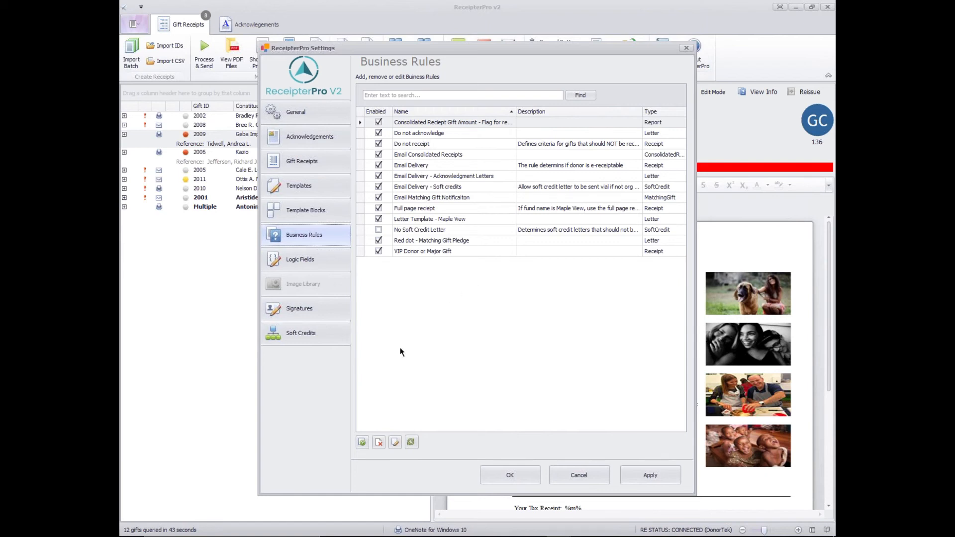
{"action": "left_click", "coordinate": [447, 210]}
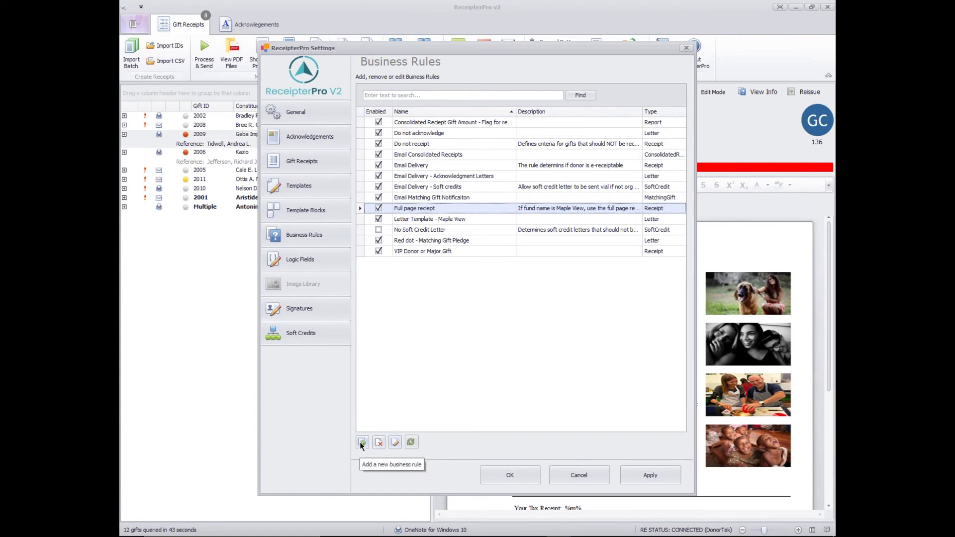
{"action": "left_click", "coordinate": [396, 442]}
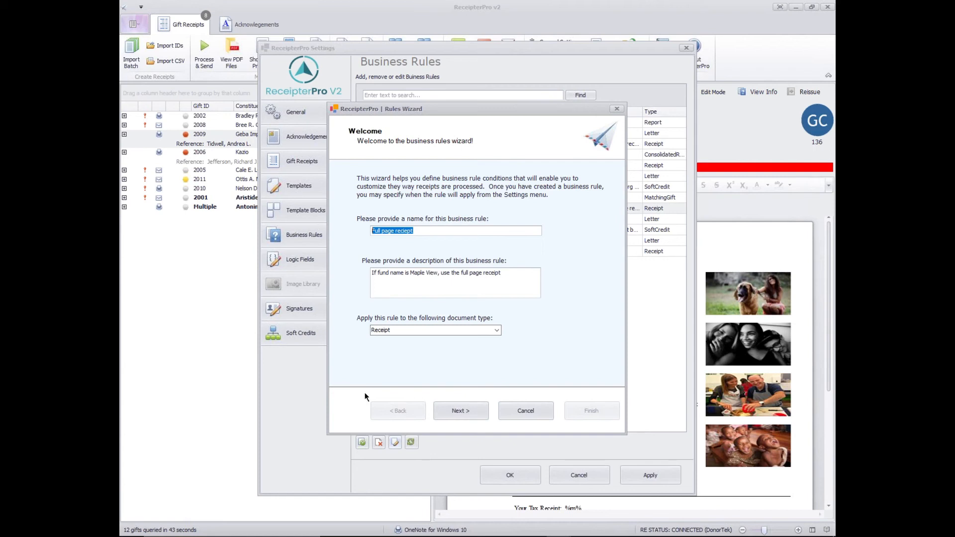
{"action": "left_click", "coordinate": [439, 230]}
{"action": "left_click_drag", "start_coordinate": [375, 274], "coordinate": [463, 272]}
{"action": "left_click", "coordinate": [399, 282]}
{"action": "left_click", "coordinate": [477, 411]}
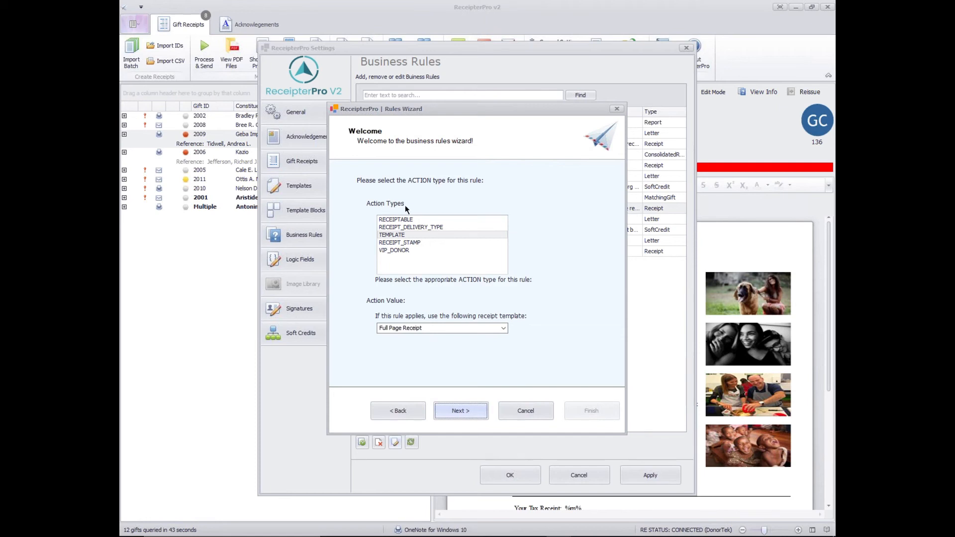
{"action": "left_click", "coordinate": [389, 232]}
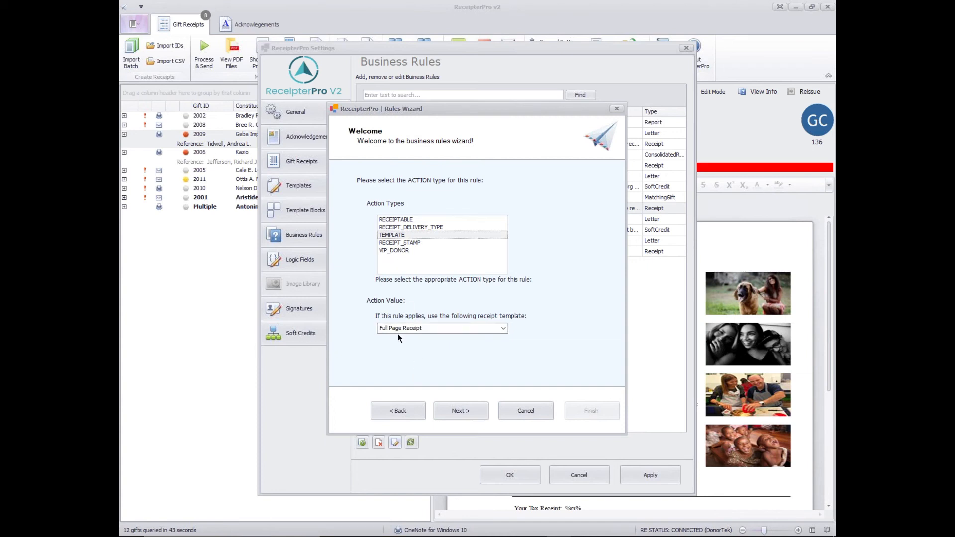
- Examine the rule's Maple View fund and 1000 gift amount conditions, cancelling the rule wizard and the settings without changes
{"action": "left_click", "coordinate": [465, 413]}
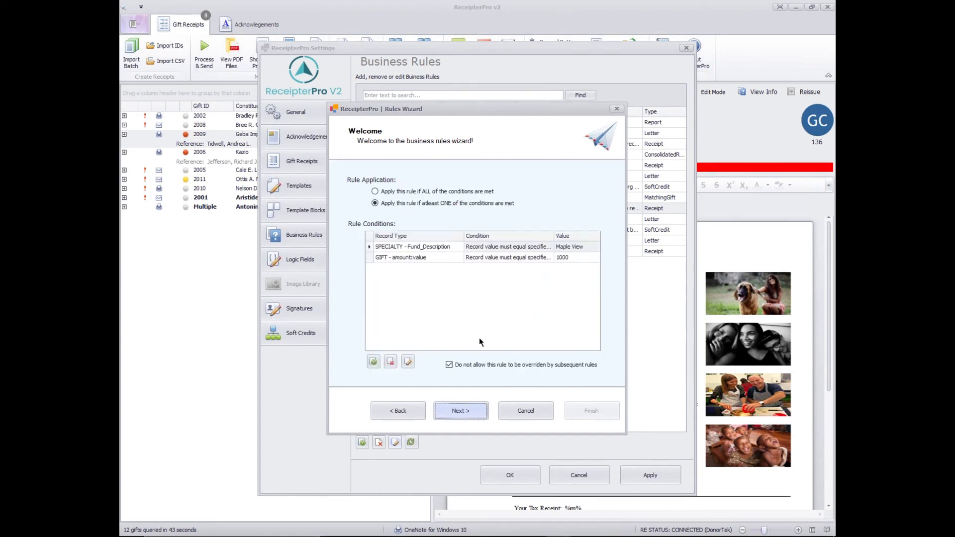
{"action": "left_click", "coordinate": [436, 257]}
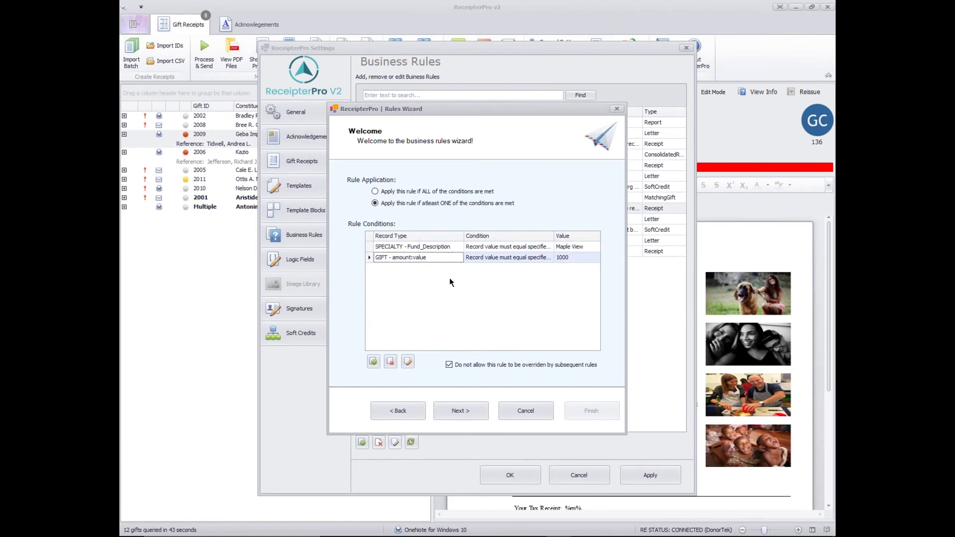
{"action": "left_click", "coordinate": [442, 247]}
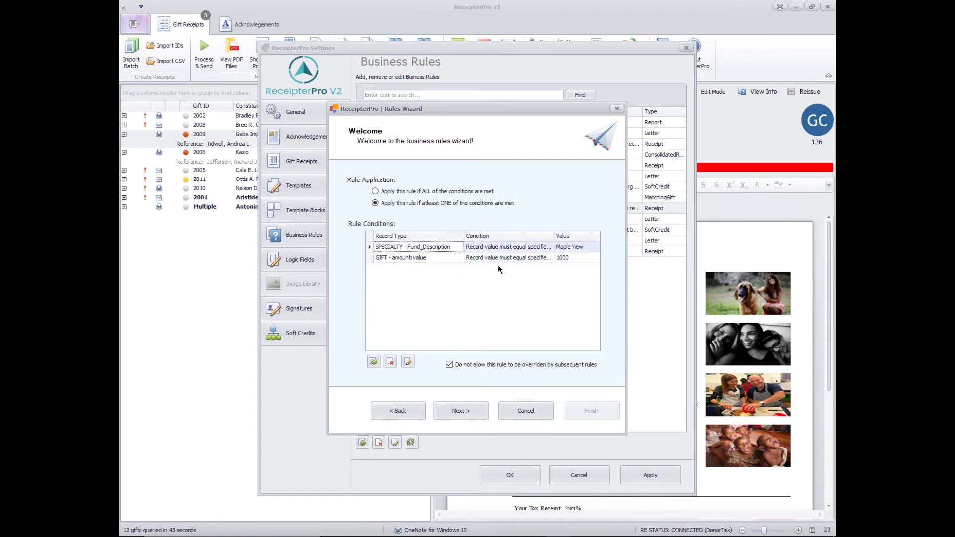
{"action": "left_click", "coordinate": [436, 257]}
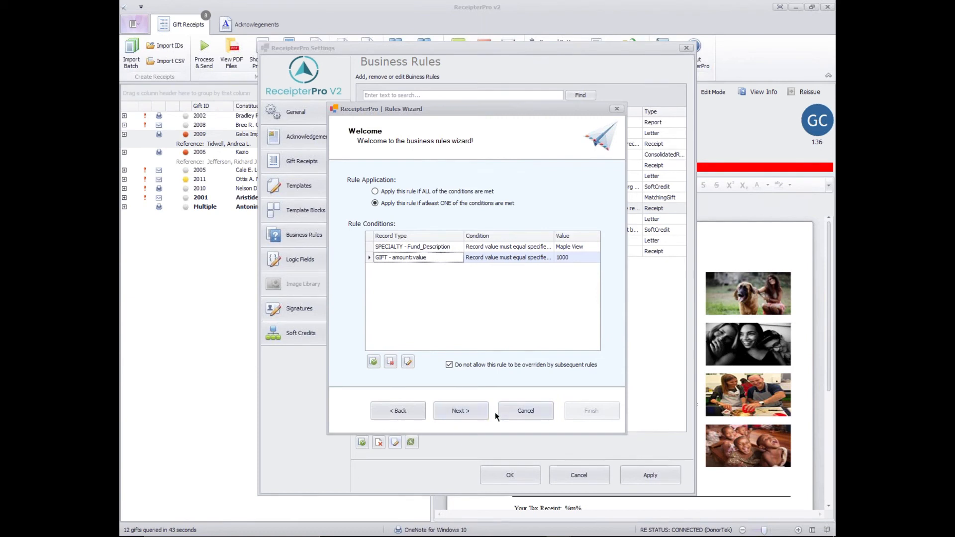
{"action": "left_click", "coordinate": [508, 410]}
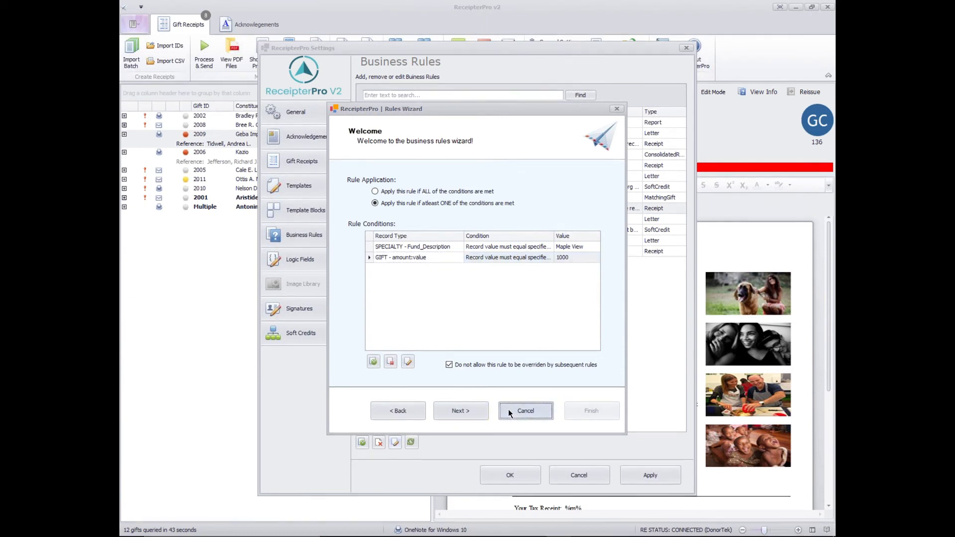
{"action": "left_click", "coordinate": [574, 475]}
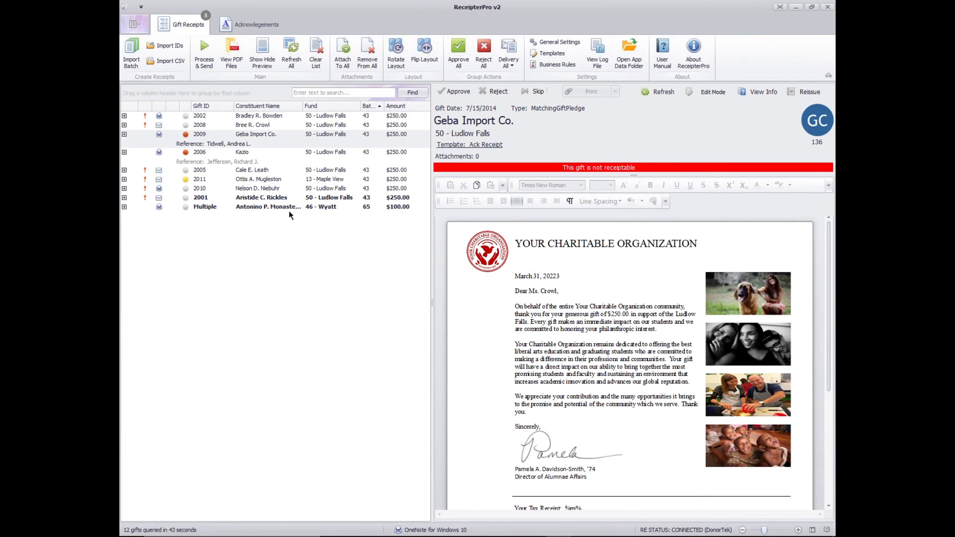
- Review further receipts in the list, from the Kazio matching gift pledge down to the consolidated Wyatt receipt, skipping the Maple View gift
{"action": "left_click", "coordinate": [246, 157]}
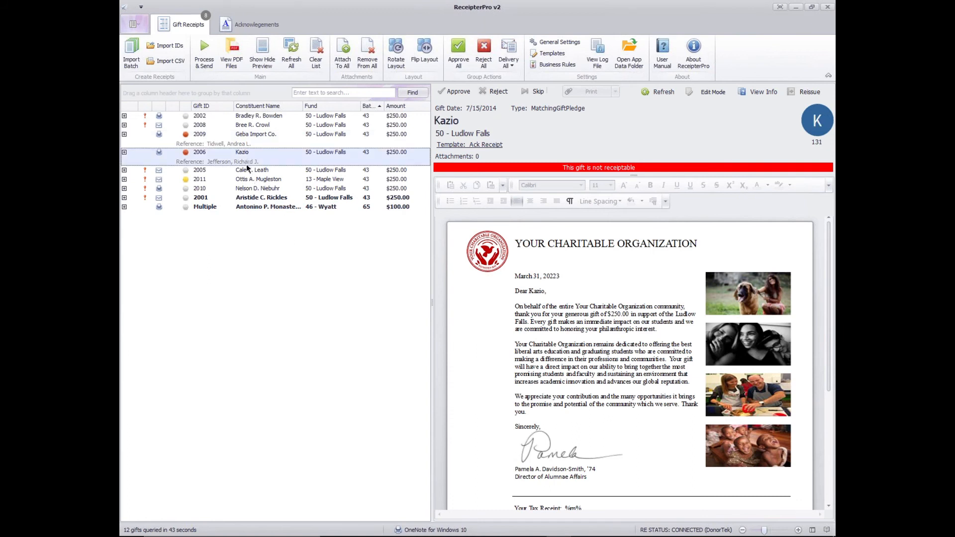
{"action": "left_click", "coordinate": [250, 171]}
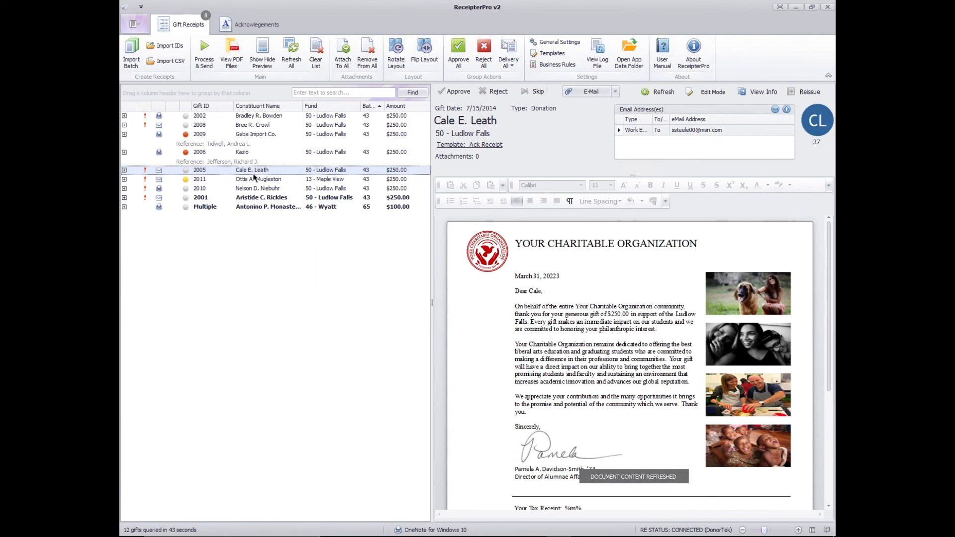
{"action": "left_click", "coordinate": [261, 190]}
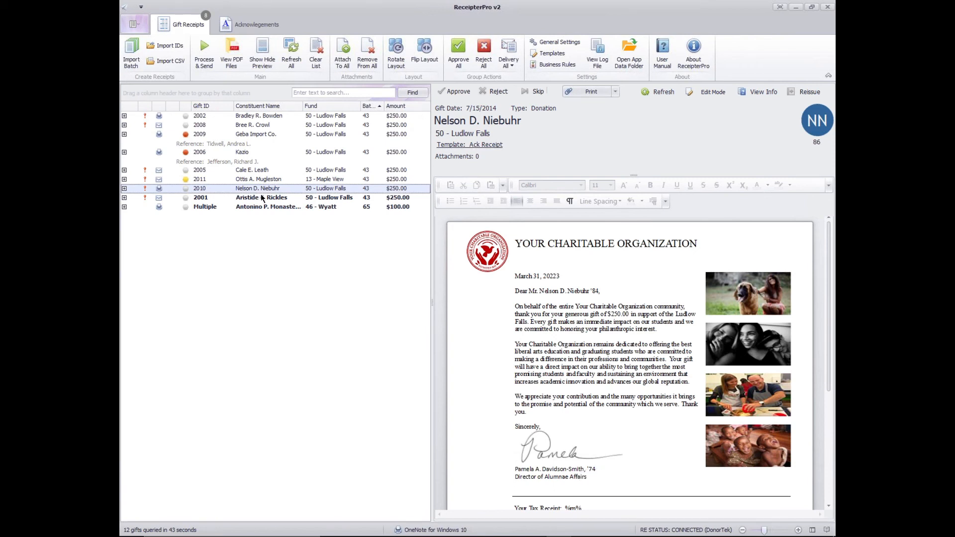
{"action": "left_click", "coordinate": [262, 197]}
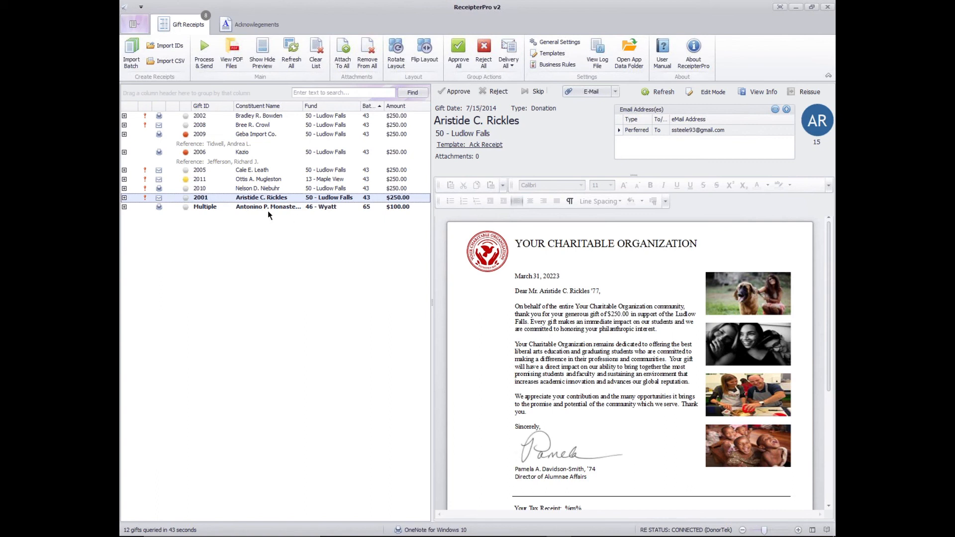
{"action": "left_click", "coordinate": [268, 209]}
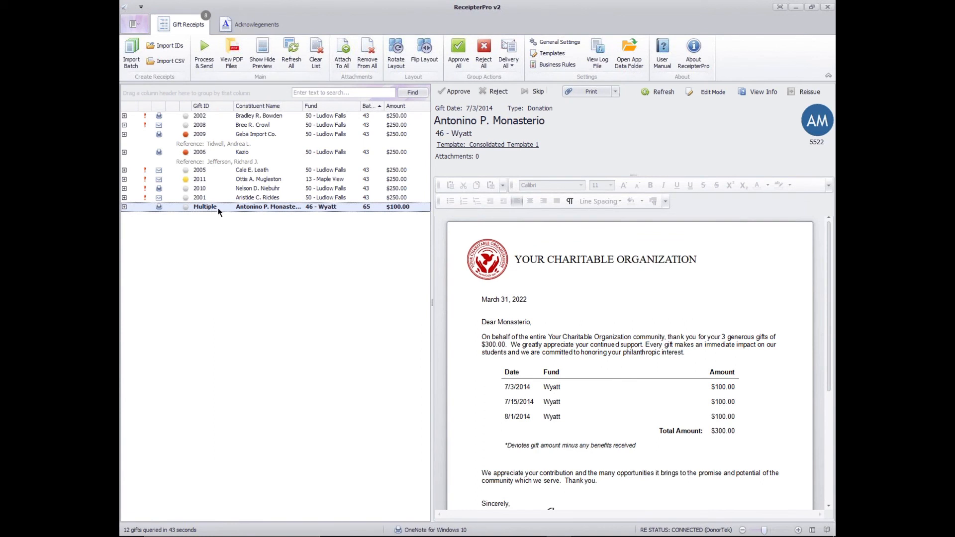
- Examine the individual gifts in the consolidated Wyatt receipt and check the gift table and total amount in its letter
{"action": "left_click", "coordinate": [124, 207]}
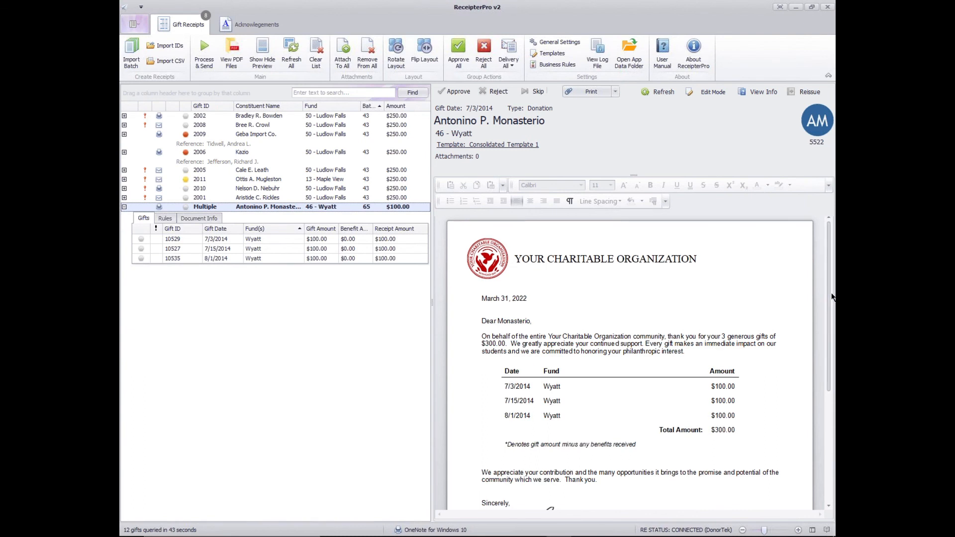
{"action": "scroll", "coordinate": [829, 306], "scroll_direction": "down", "scroll_amount": 2}
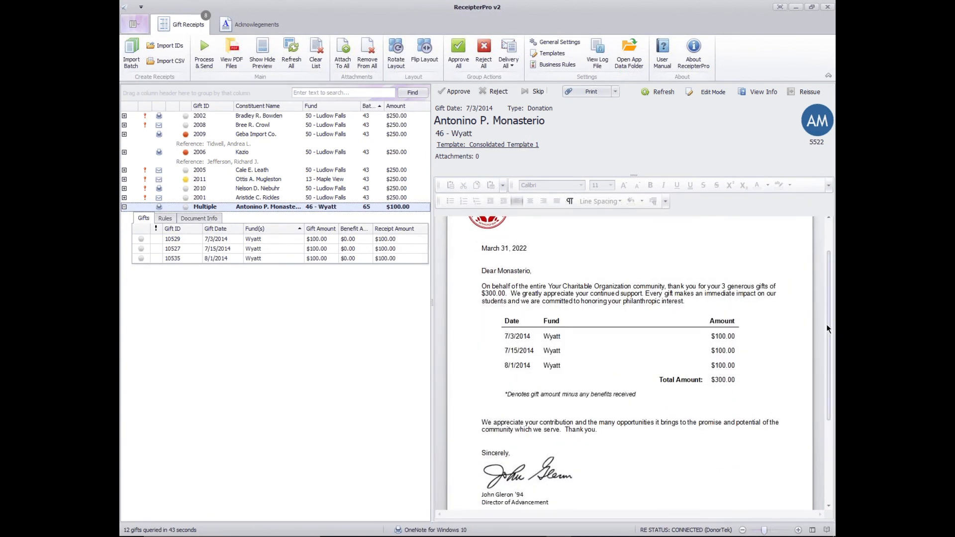
{"action": "scroll", "coordinate": [816, 311], "scroll_direction": "up", "scroll_amount": 2}
{"action": "left_click_drag", "start_coordinate": [498, 387], "coordinate": [718, 432]}
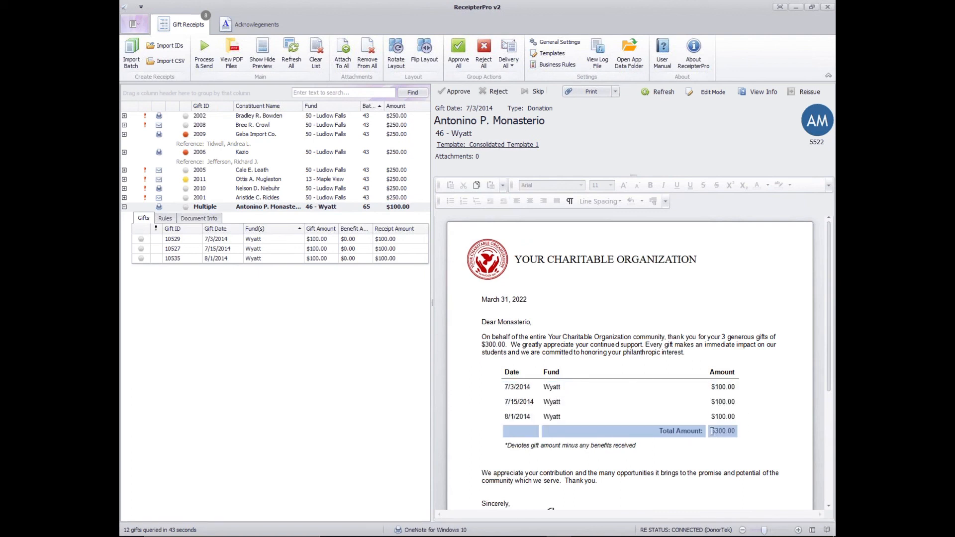
{"action": "left_click", "coordinate": [746, 399]}
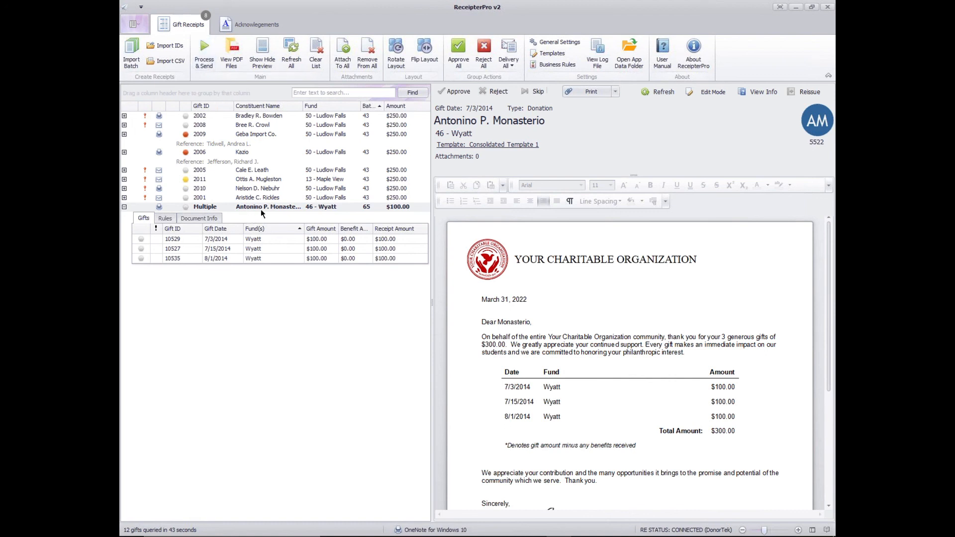
{"action": "left_click", "coordinate": [124, 207]}
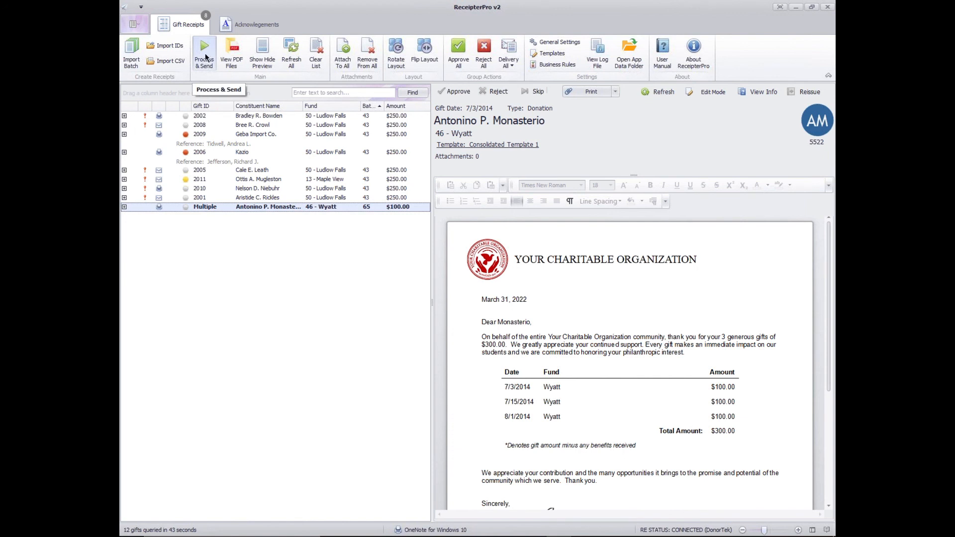
- Process and send the ready gift receipts, from gift 2002 down to the consolidated Wyatt receipt, and close the completion window
{"action": "left_click", "coordinate": [234, 117]}
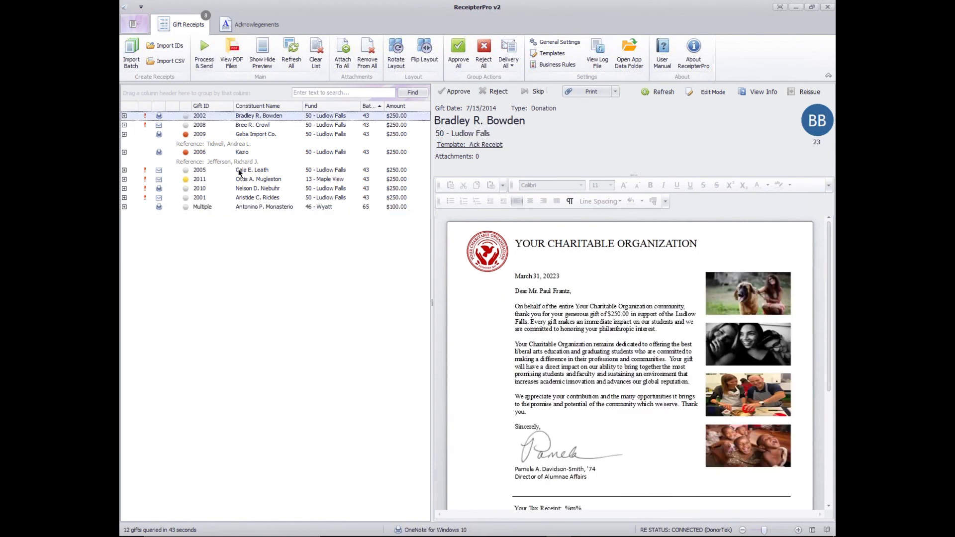
{"action": "left_click", "coordinate": [240, 198]}
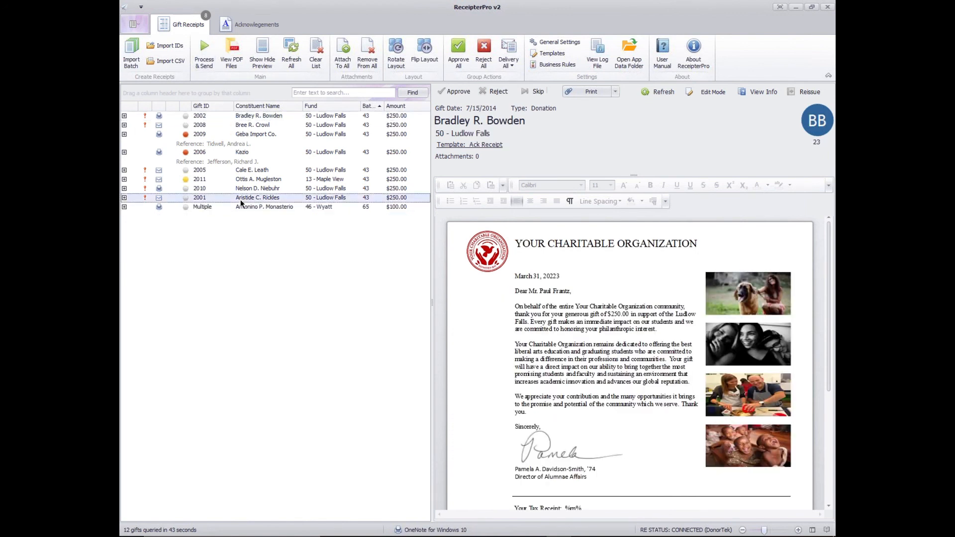
{"action": "left_click", "coordinate": [204, 50]}
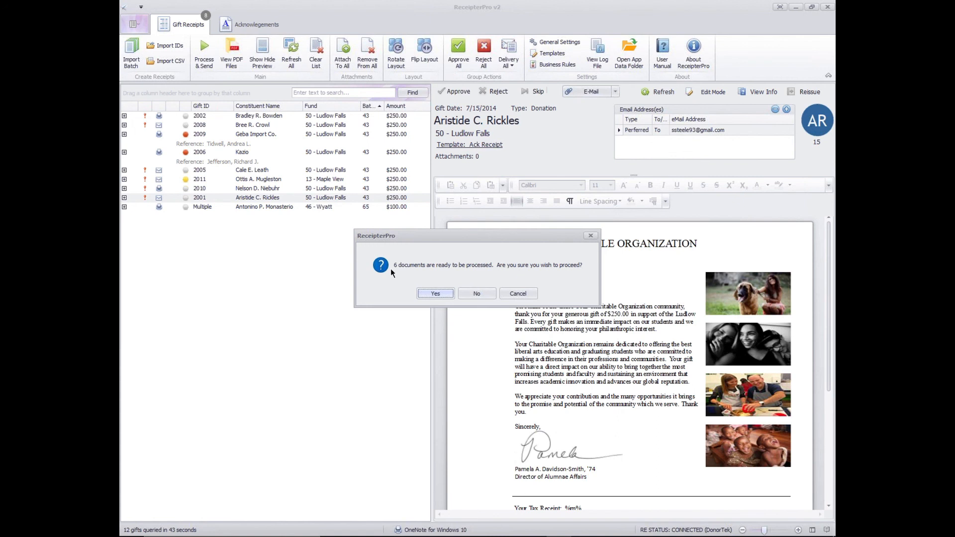
{"action": "left_click", "coordinate": [444, 291]}
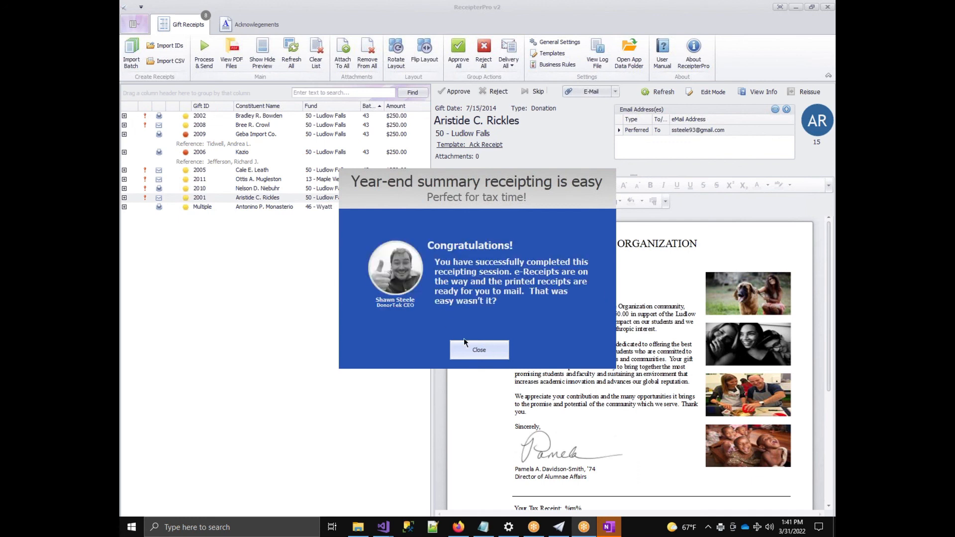
{"action": "left_click", "coordinate": [474, 349]}
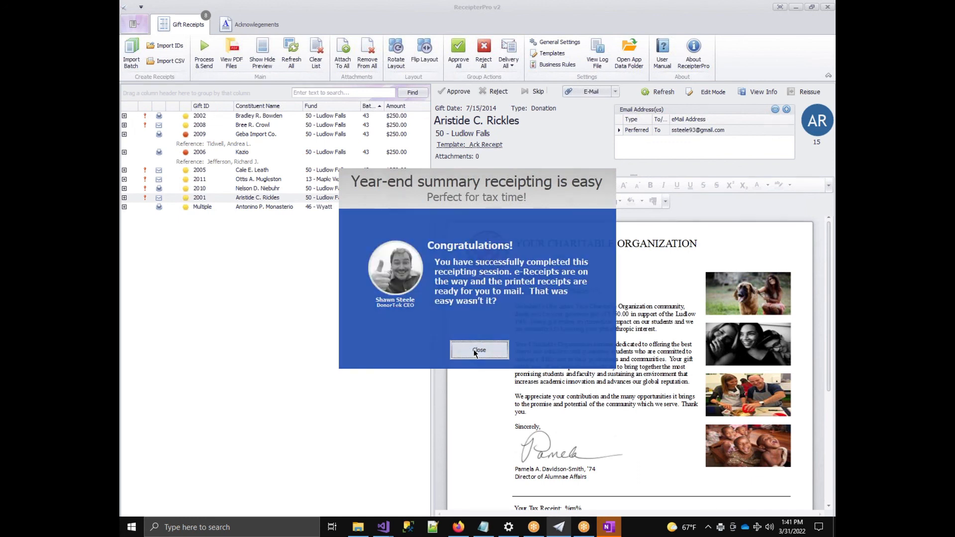